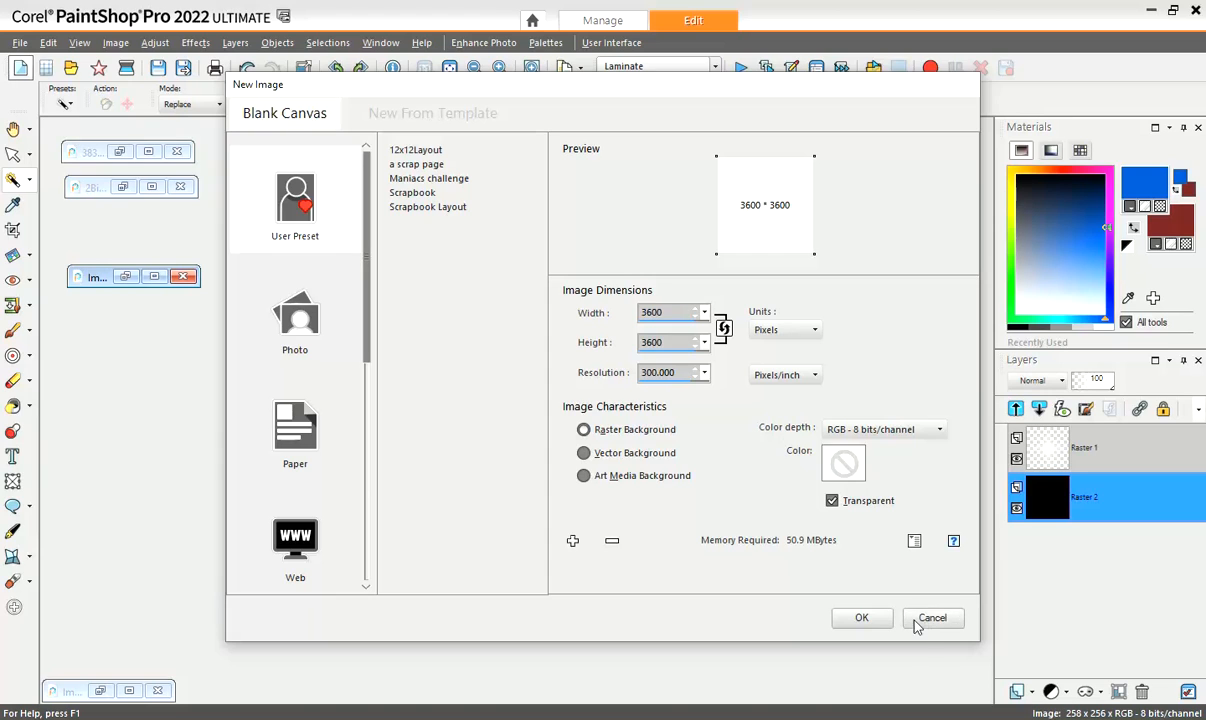
# - Dismiss the new-image setup, restore the minimized Image22.png star image to the workspace and make Raster 1 active
pyautogui.click(930, 618)
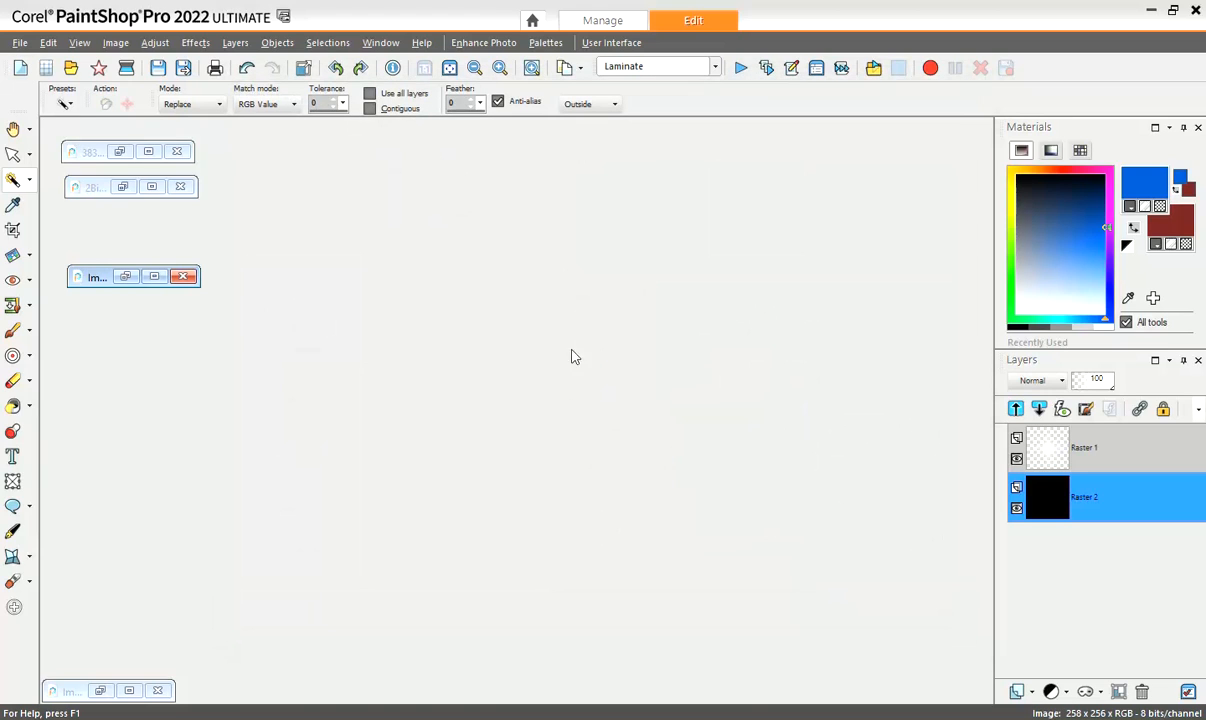
pyautogui.click(125, 276)
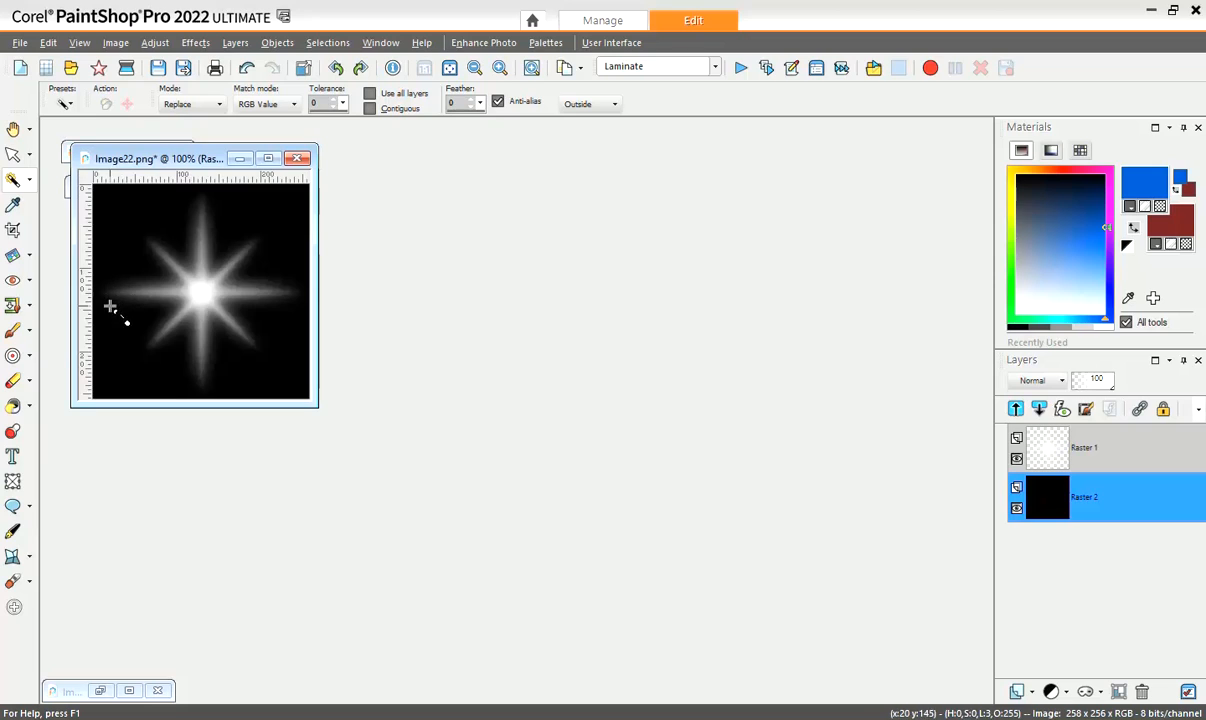
pyautogui.moveTo(172, 162); pyautogui.dragTo(345, 307)
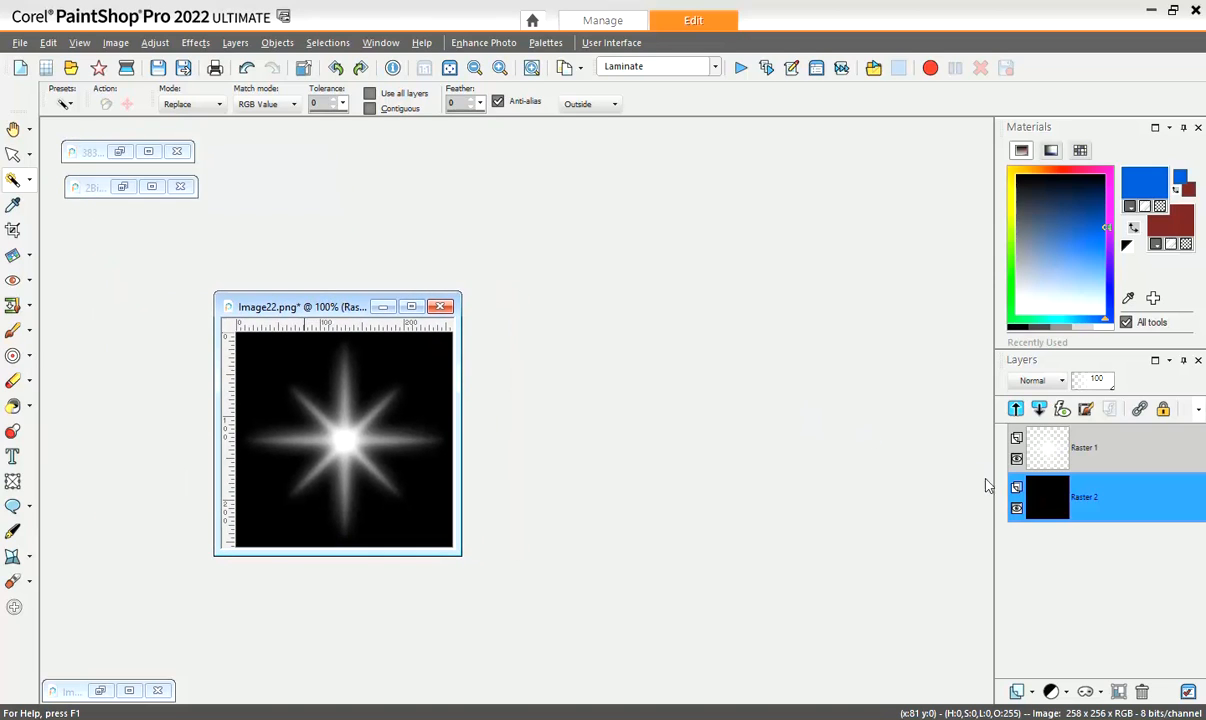
pyautogui.click(1048, 460)
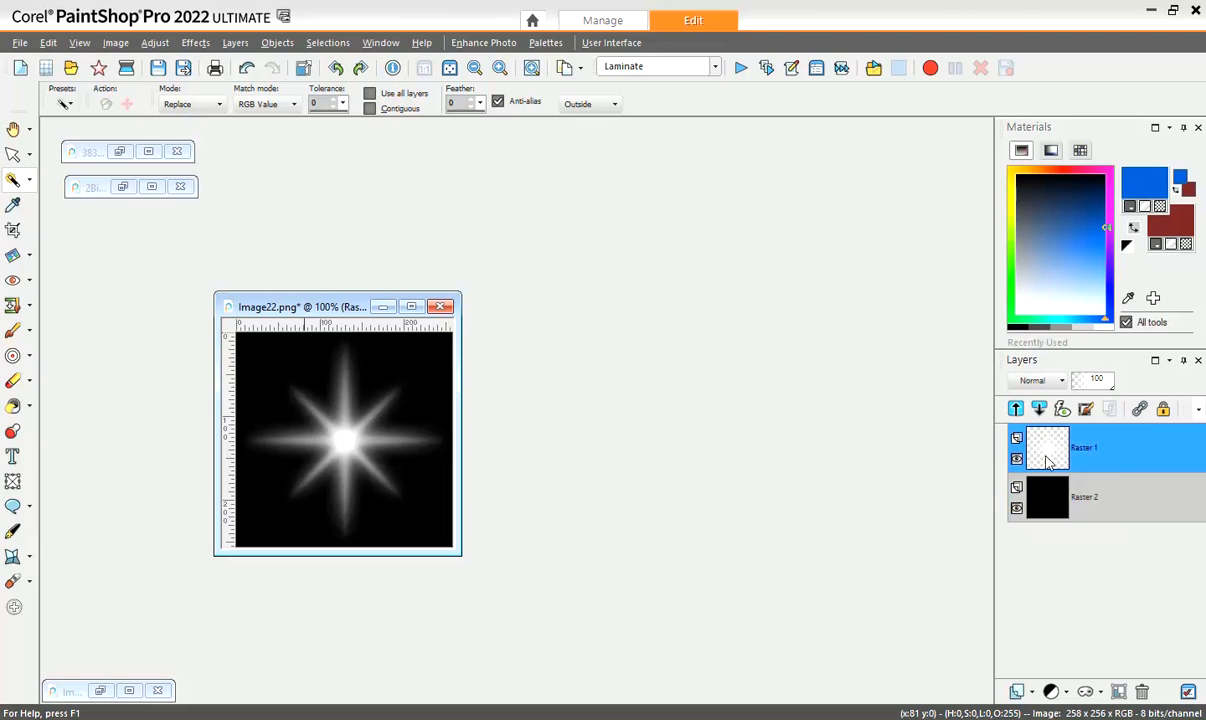
# - Hide the black Raster 2 layer to inspect the star on transparency, and show the layer again
pyautogui.moveTo(1053, 458)
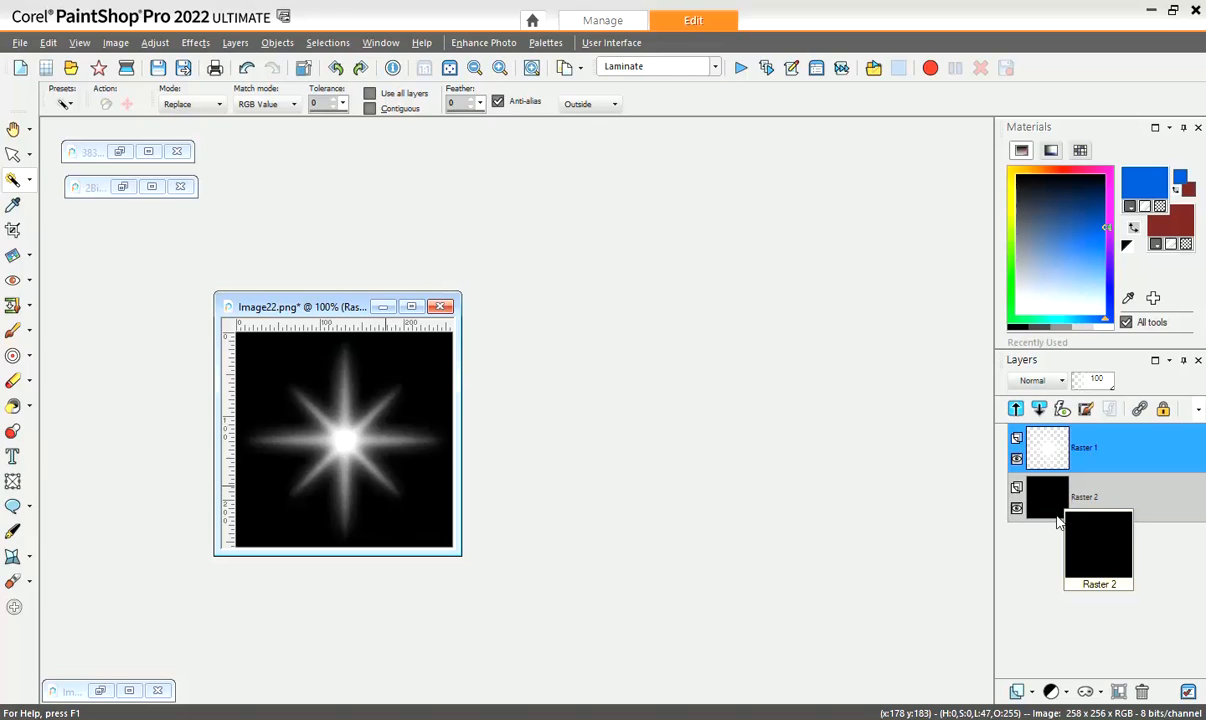
pyautogui.moveTo(1048, 510)
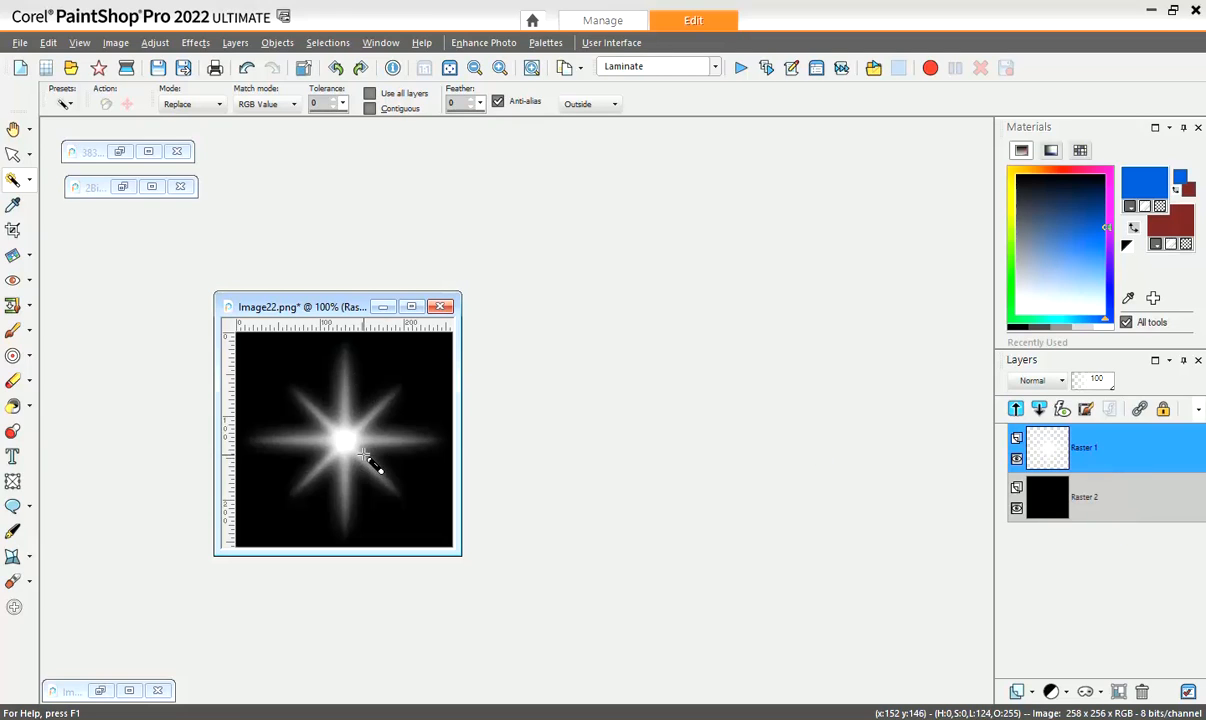
pyautogui.click(1016, 509)
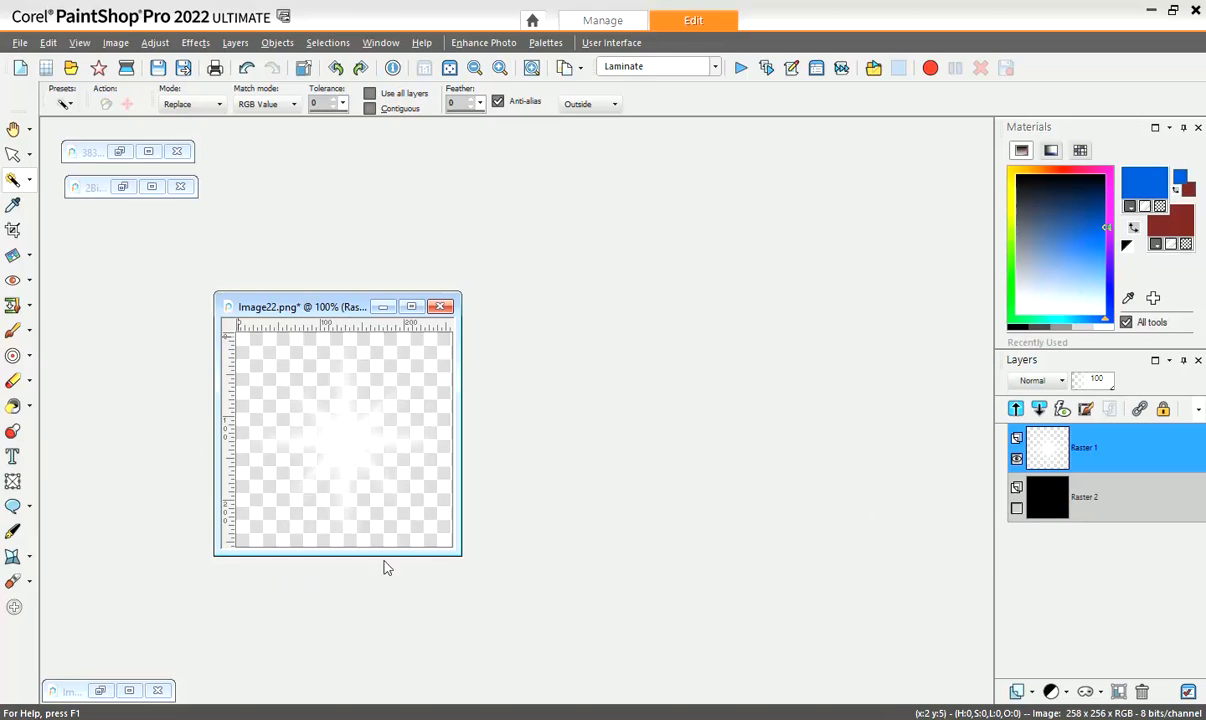
pyautogui.click(1016, 509)
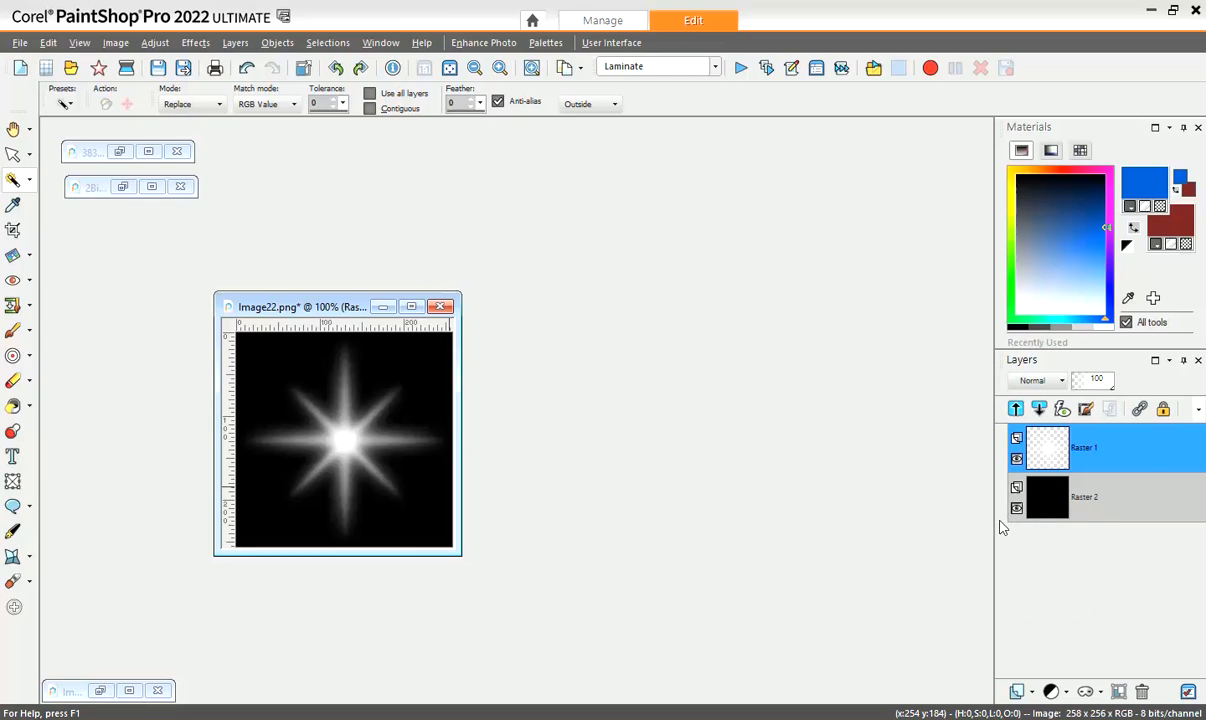
pyautogui.moveTo(1040, 466)
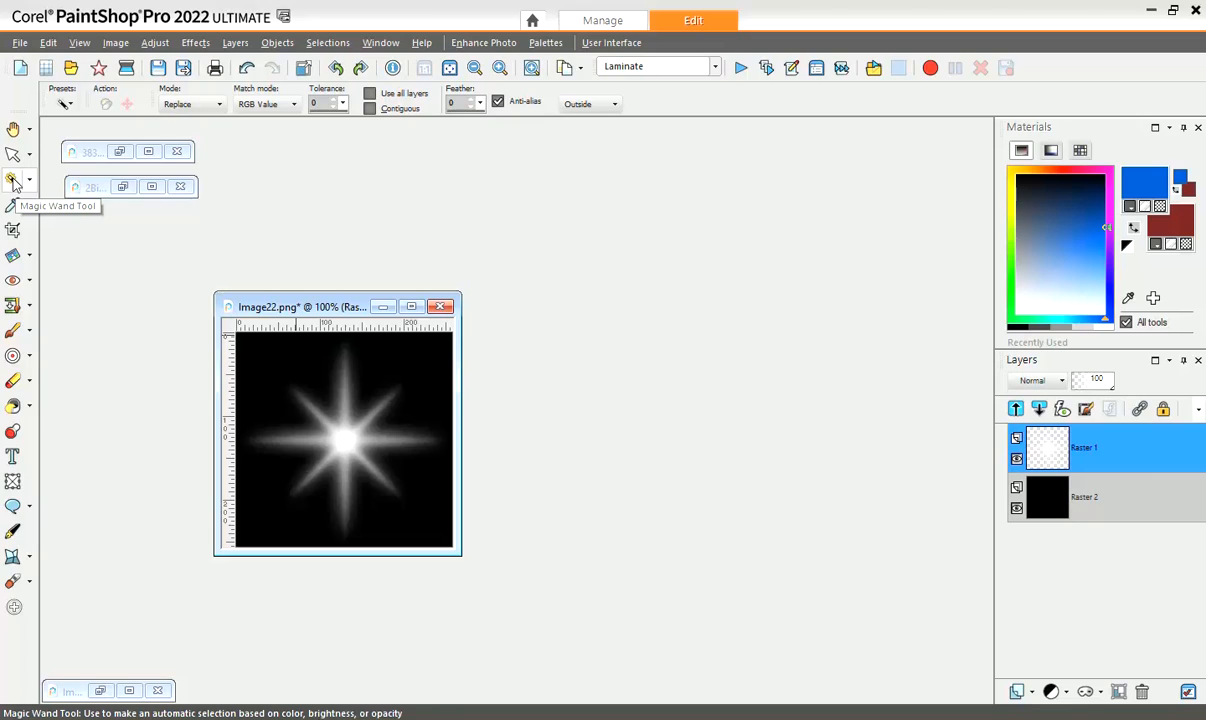
# - Select the star on Raster 1 with the Magic Wand in Opacity match mode, trying tolerances of 102 and 166
pyautogui.click(293, 104)
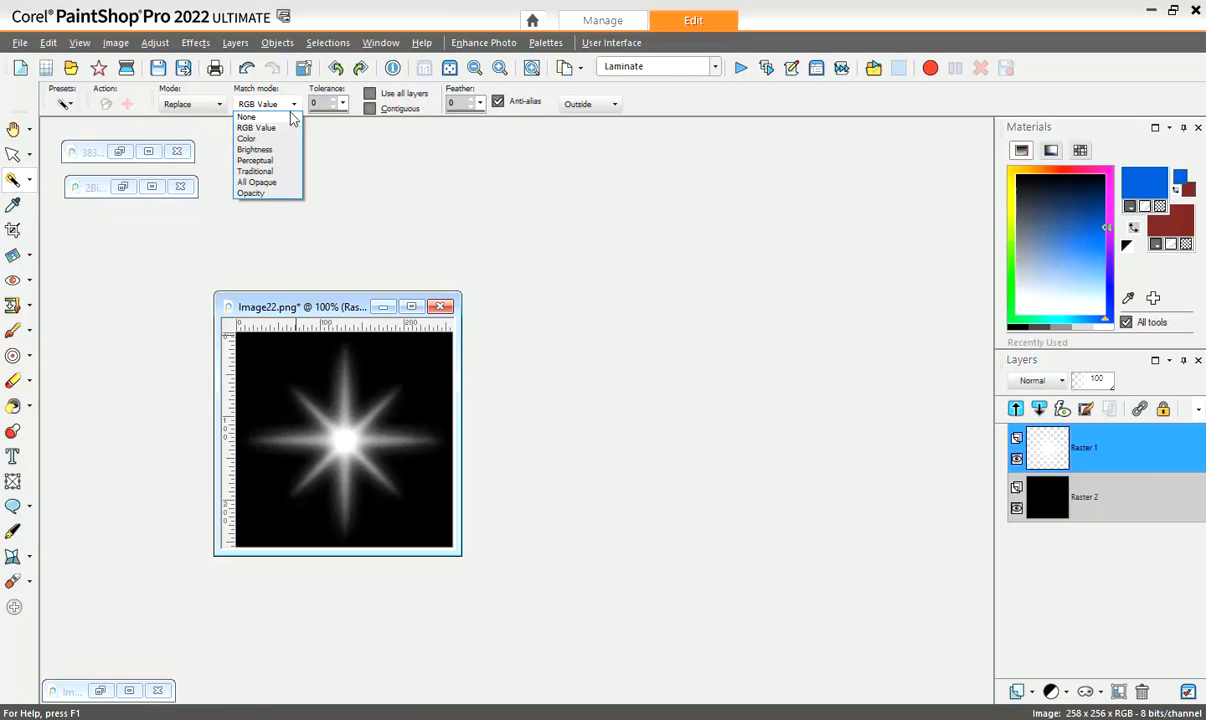
pyautogui.click(260, 195)
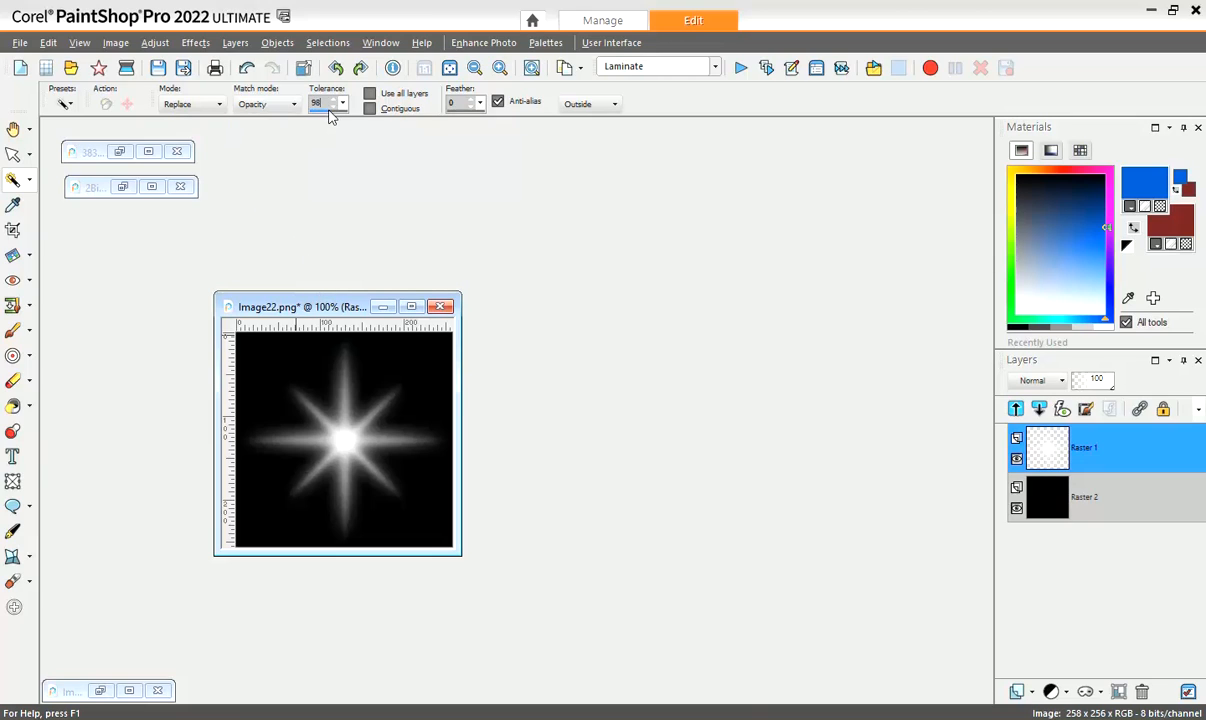
pyautogui.write('102')
pyautogui.click(266, 104)
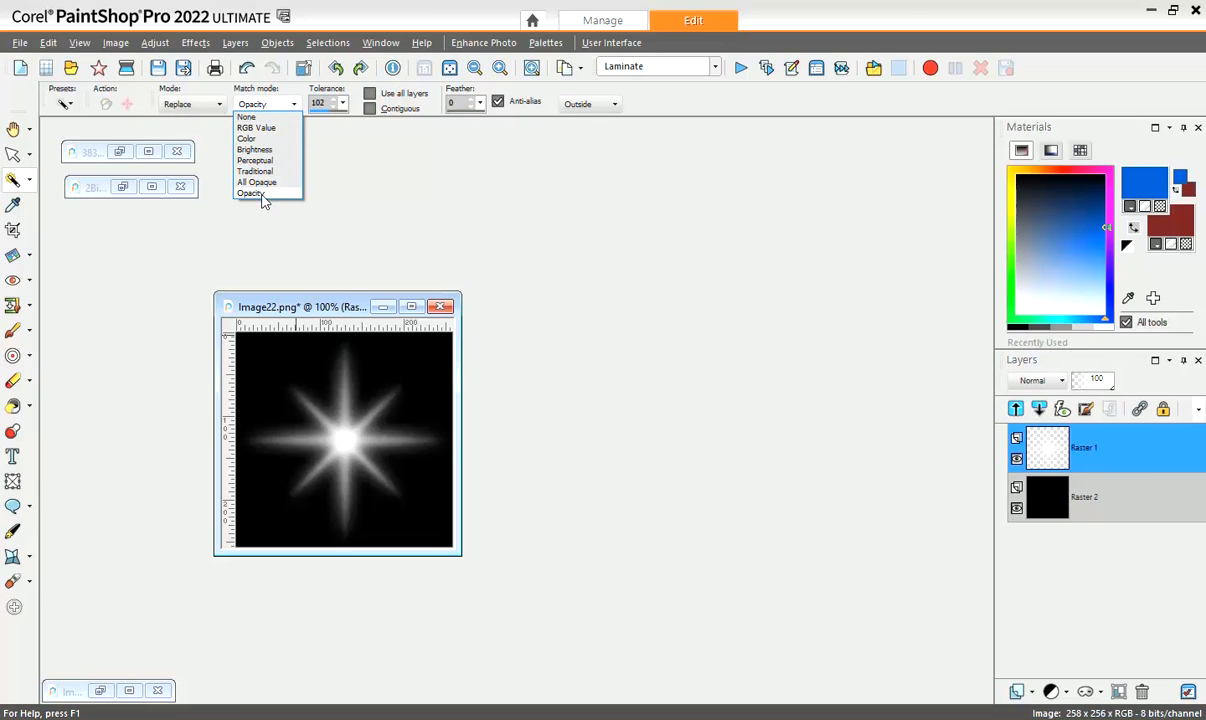
pyautogui.click(262, 195)
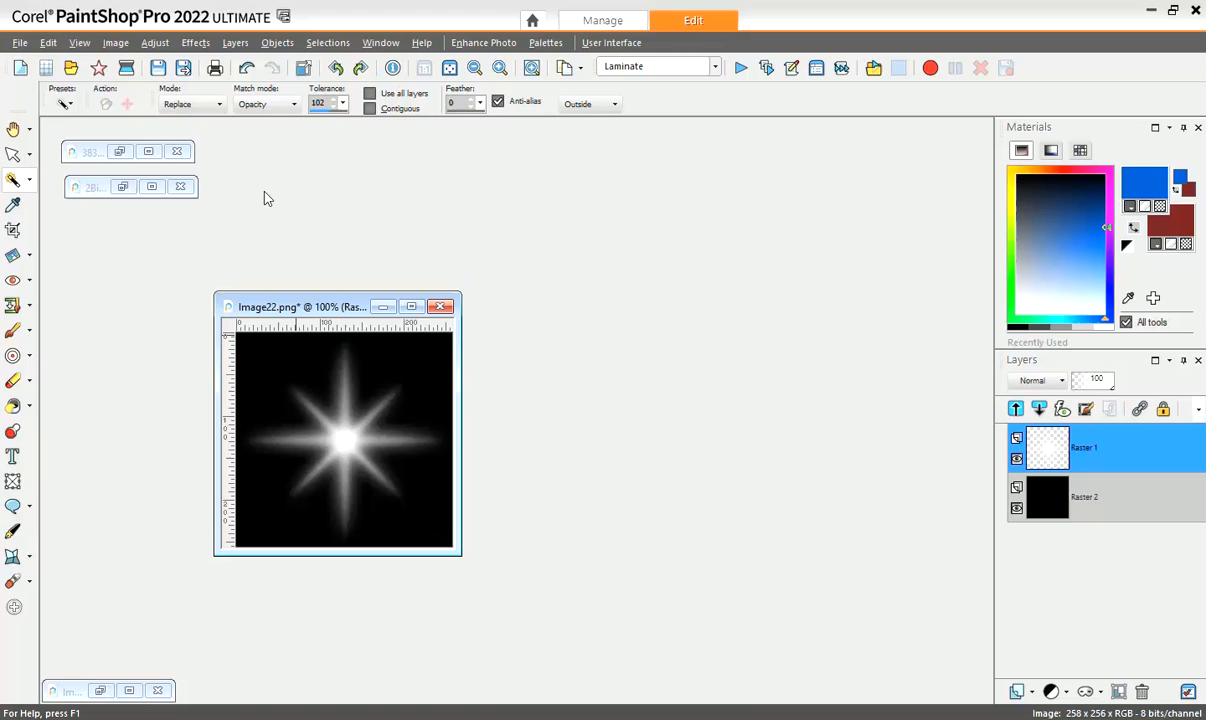
pyautogui.click(344, 441)
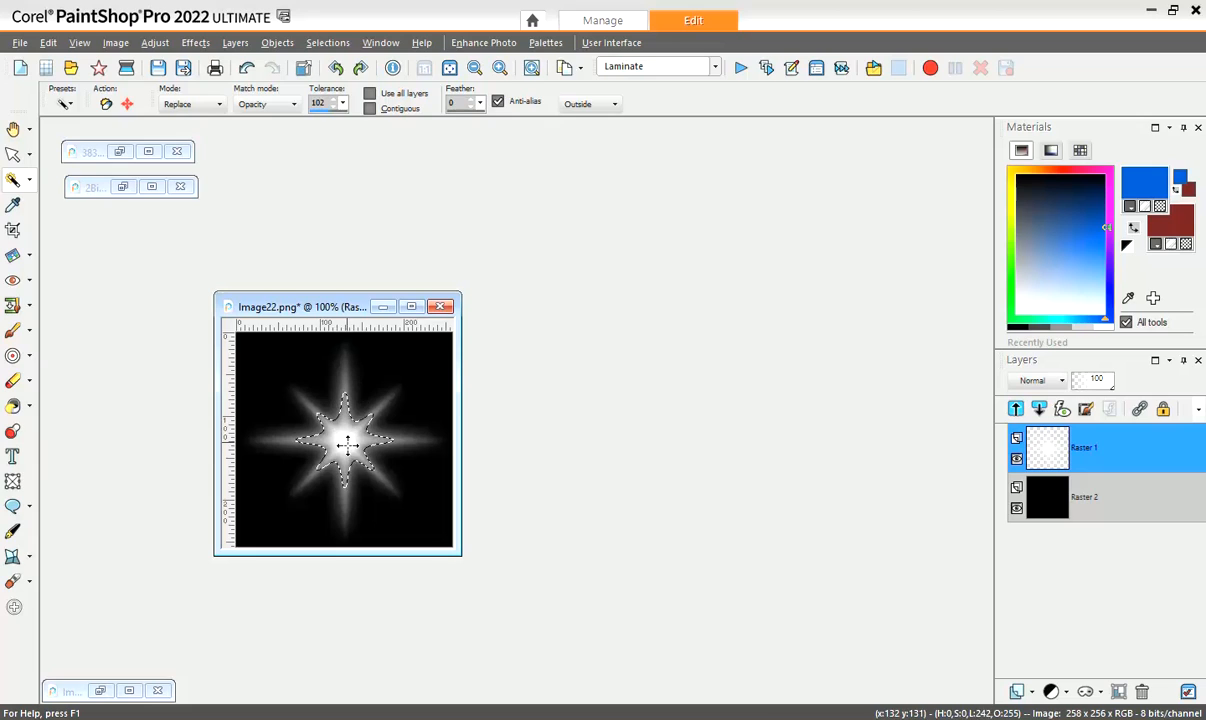
pyautogui.doubleClick(322, 104)
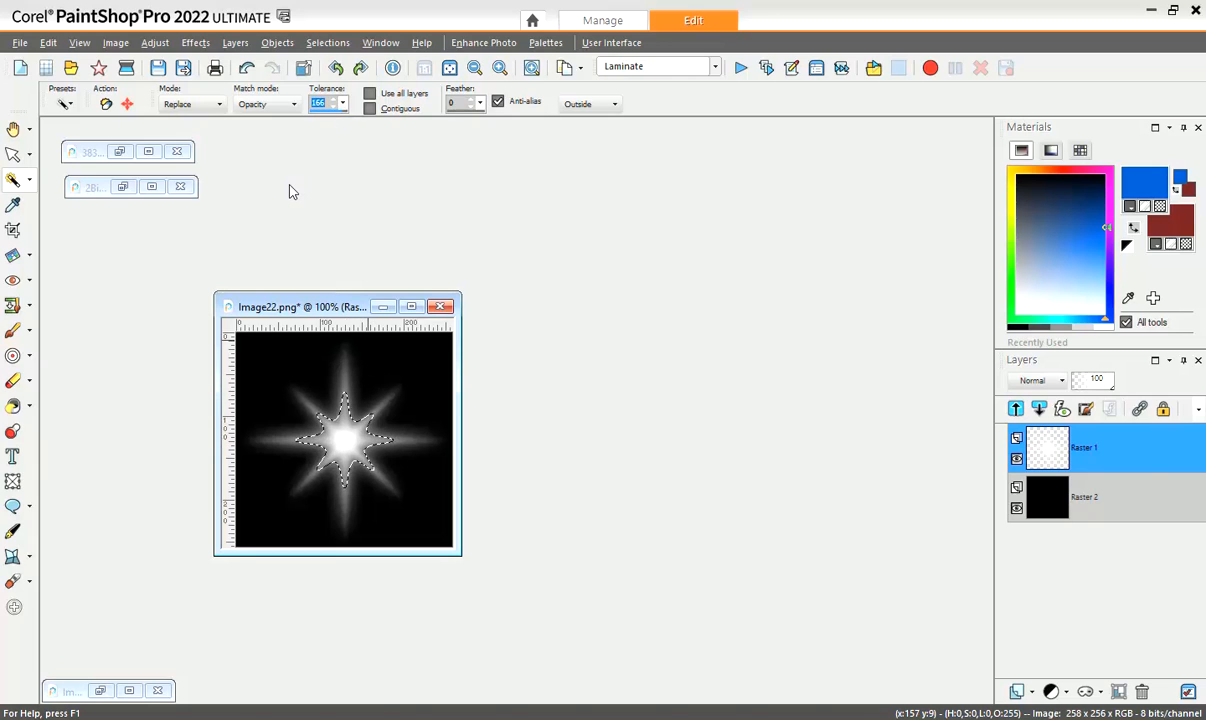
pyautogui.click(347, 449)
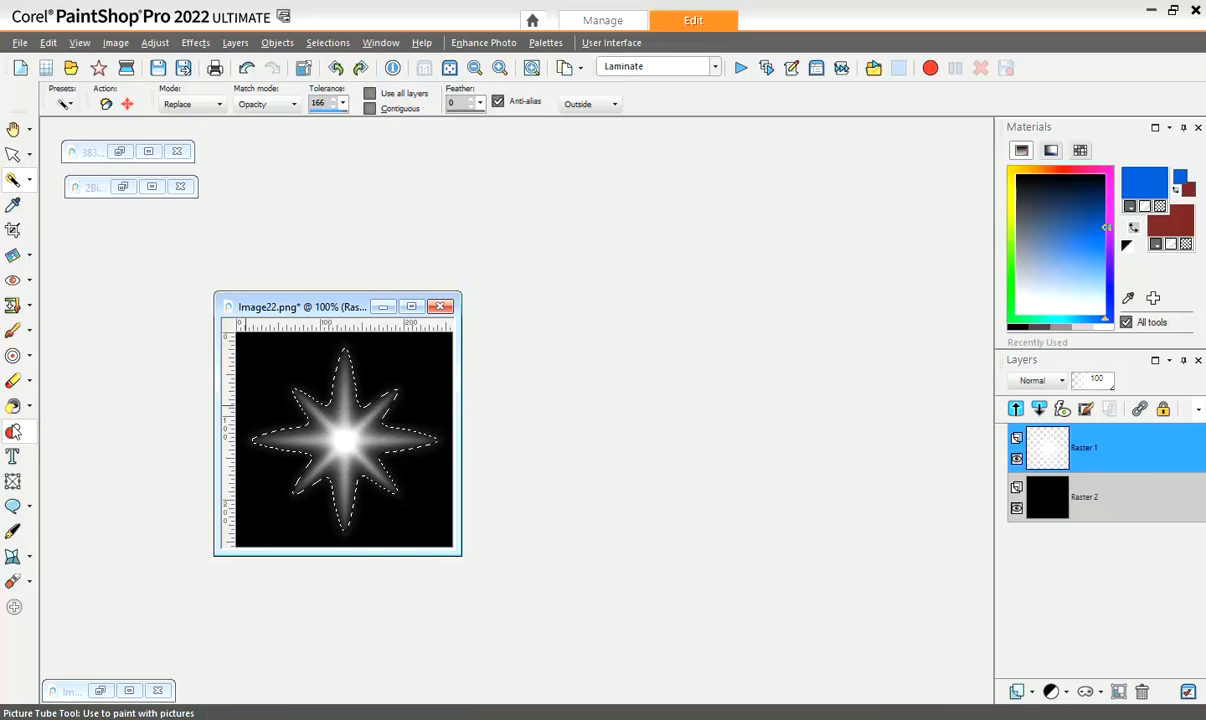
# - Activate the Flood Fill tool and set the foreground color to bright magenta
pyautogui.click(13, 405)
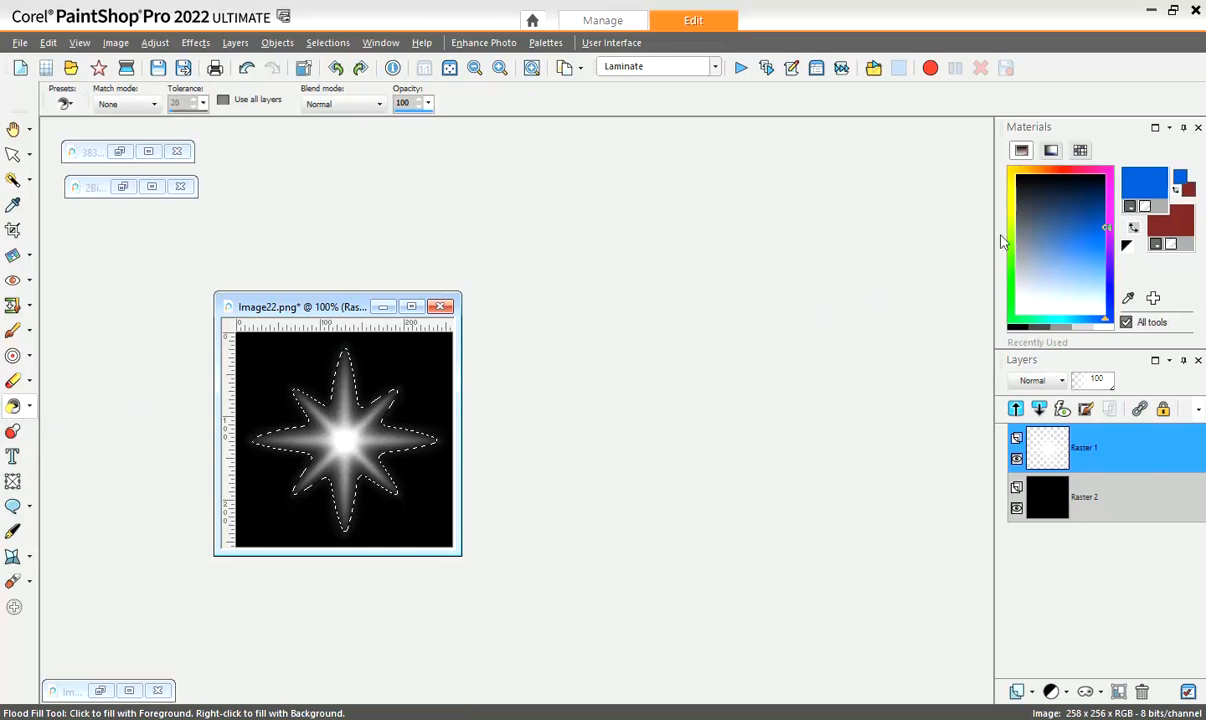
pyautogui.click(1112, 200)
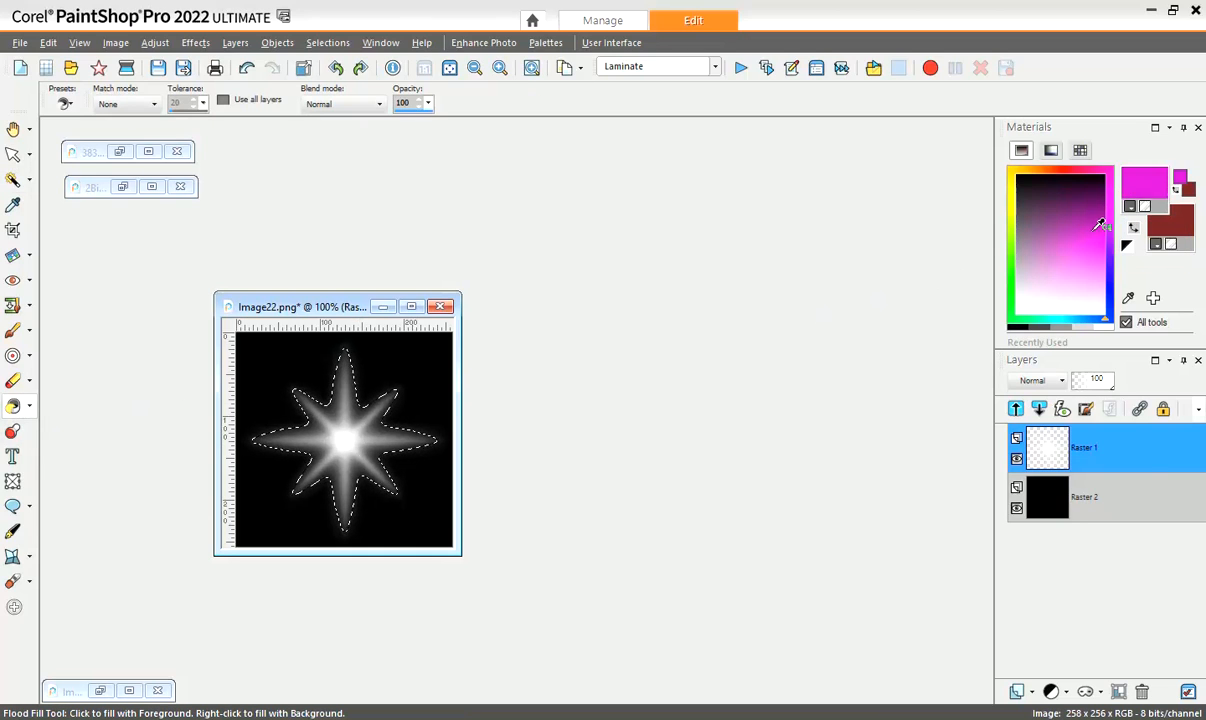
pyautogui.click(1090, 237)
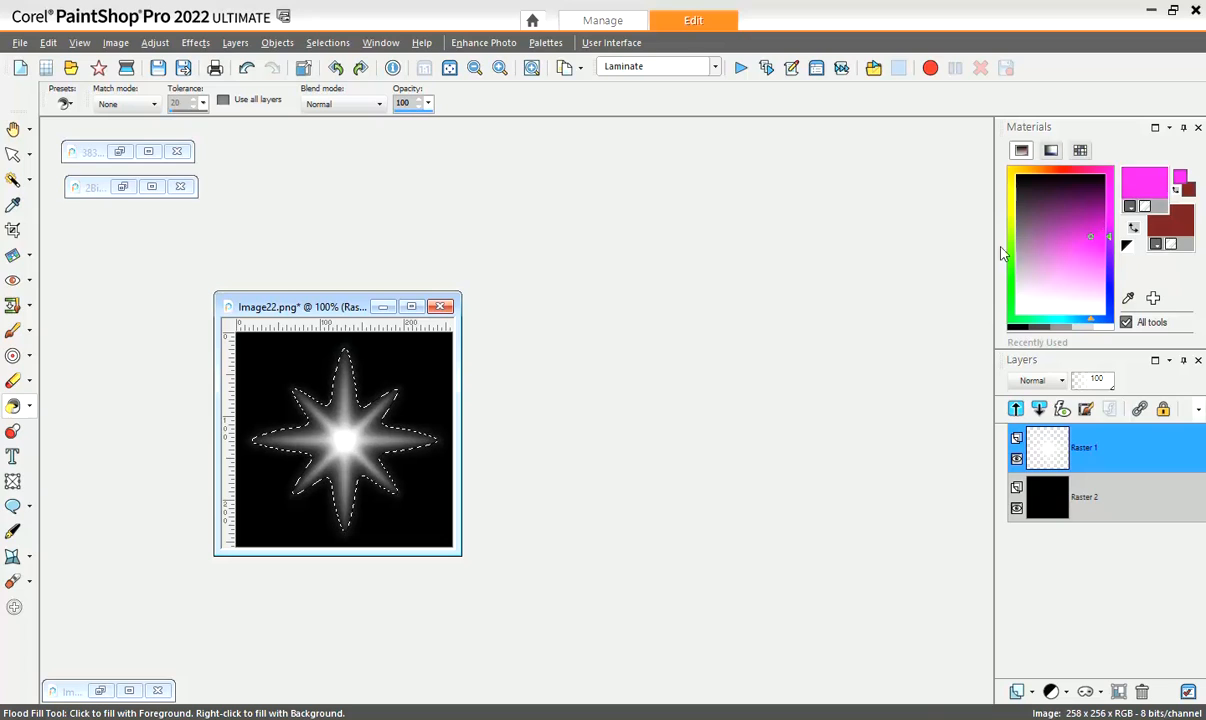
# - Try filling the selected star with the magenta foreground color, and undo the fill and the selection
pyautogui.click(362, 438)
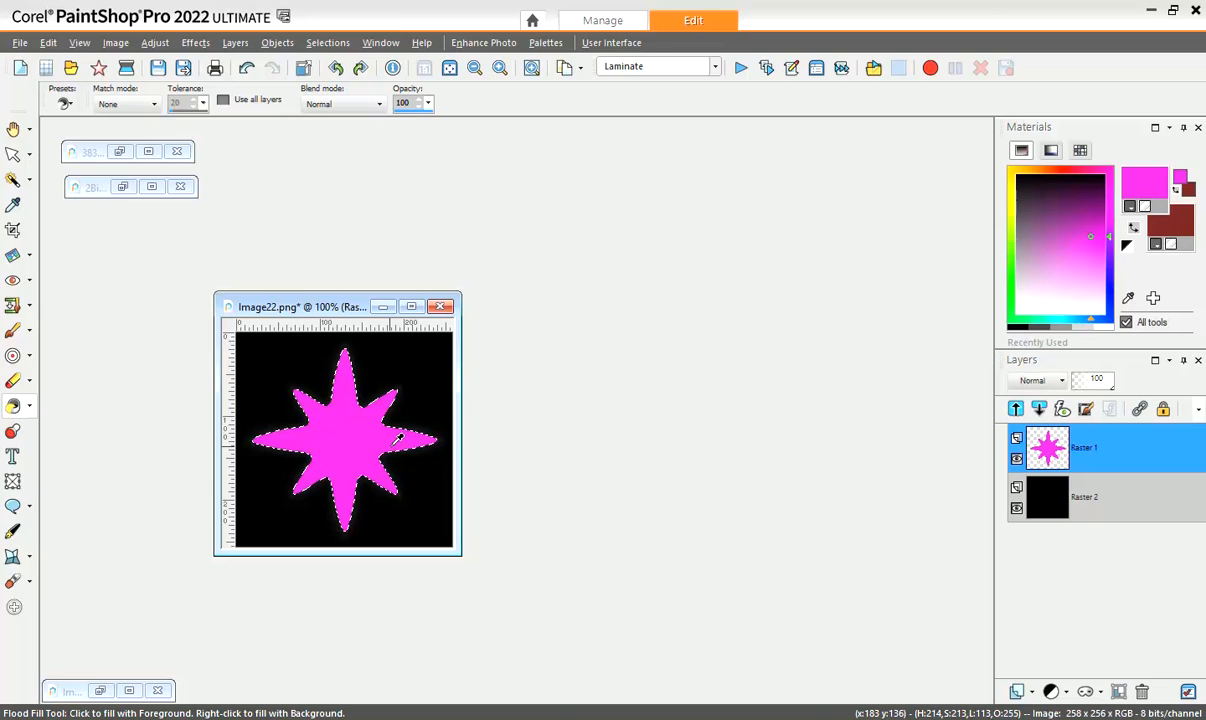
pyautogui.hotkey('ctrl', 'z')
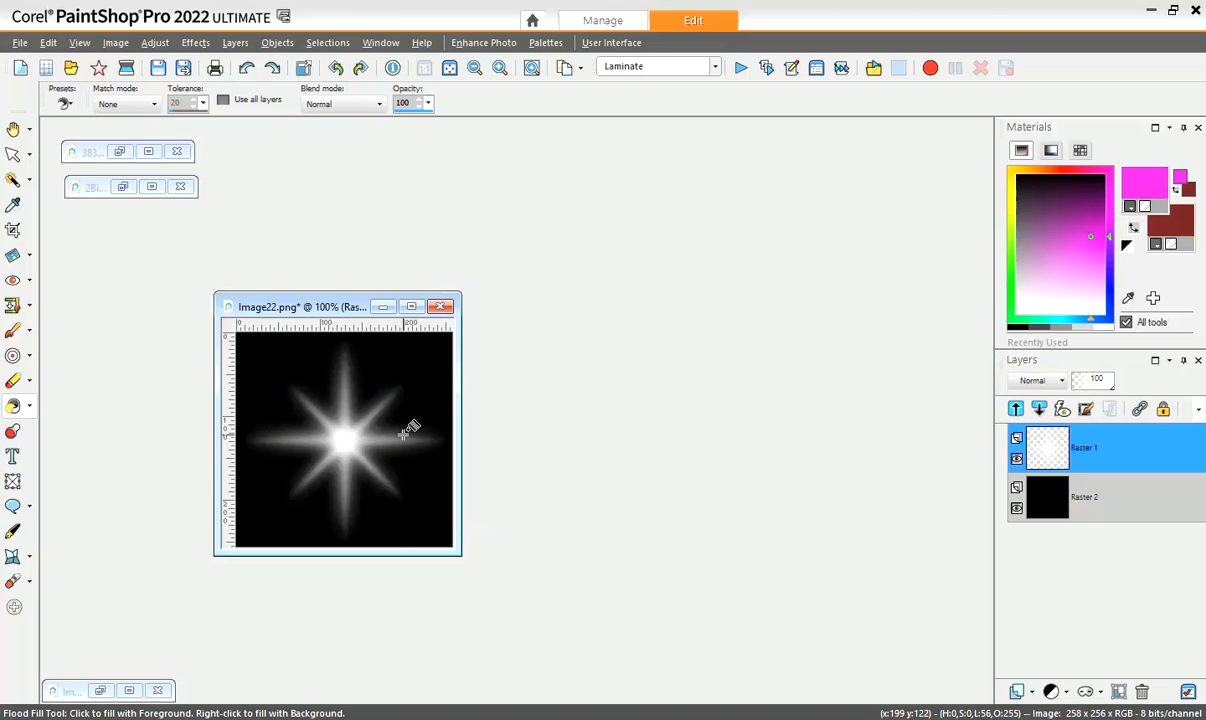
# - Recolor the soft star magenta by locking Raster 1's transparency and flood-filling the entire selected canvas, and clear the selection
pyautogui.click(1164, 411)
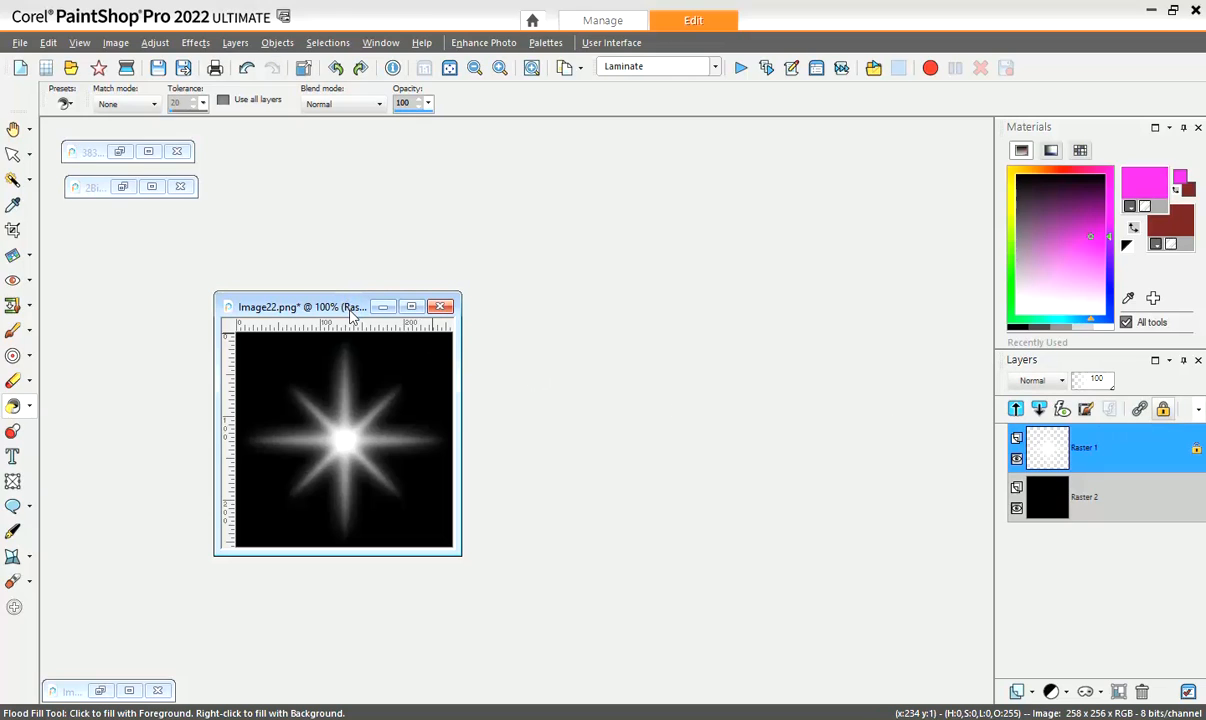
pyautogui.hotkey('ctrl', 'a')
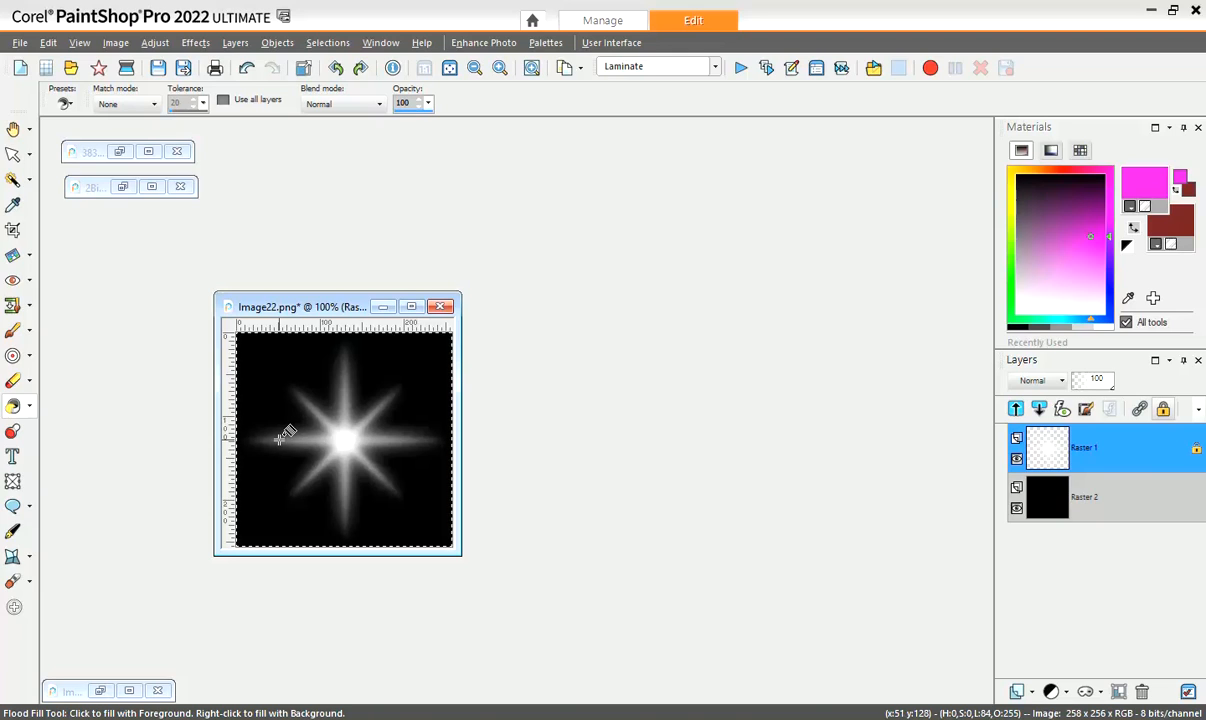
pyautogui.click(350, 438)
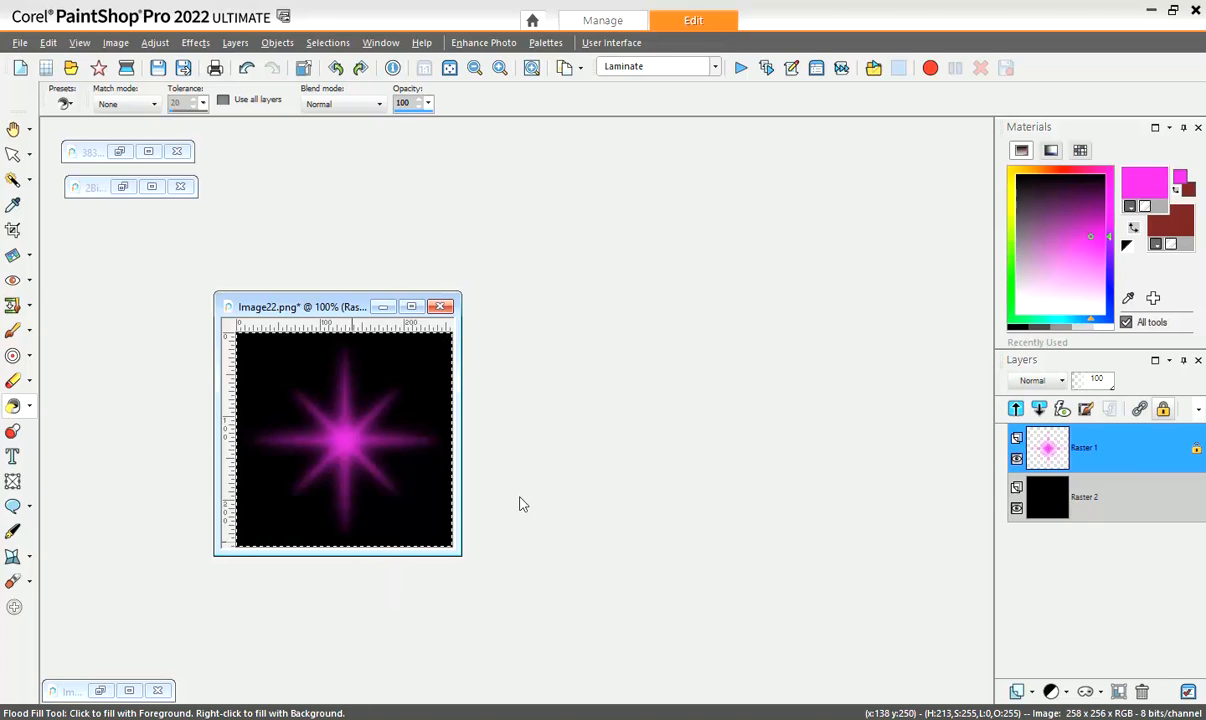
pyautogui.hotkey('ctrl', 'd')
# - Set the Dropper tool to stop sampling from all layers, and move the star image window aside
pyautogui.click(14, 204)
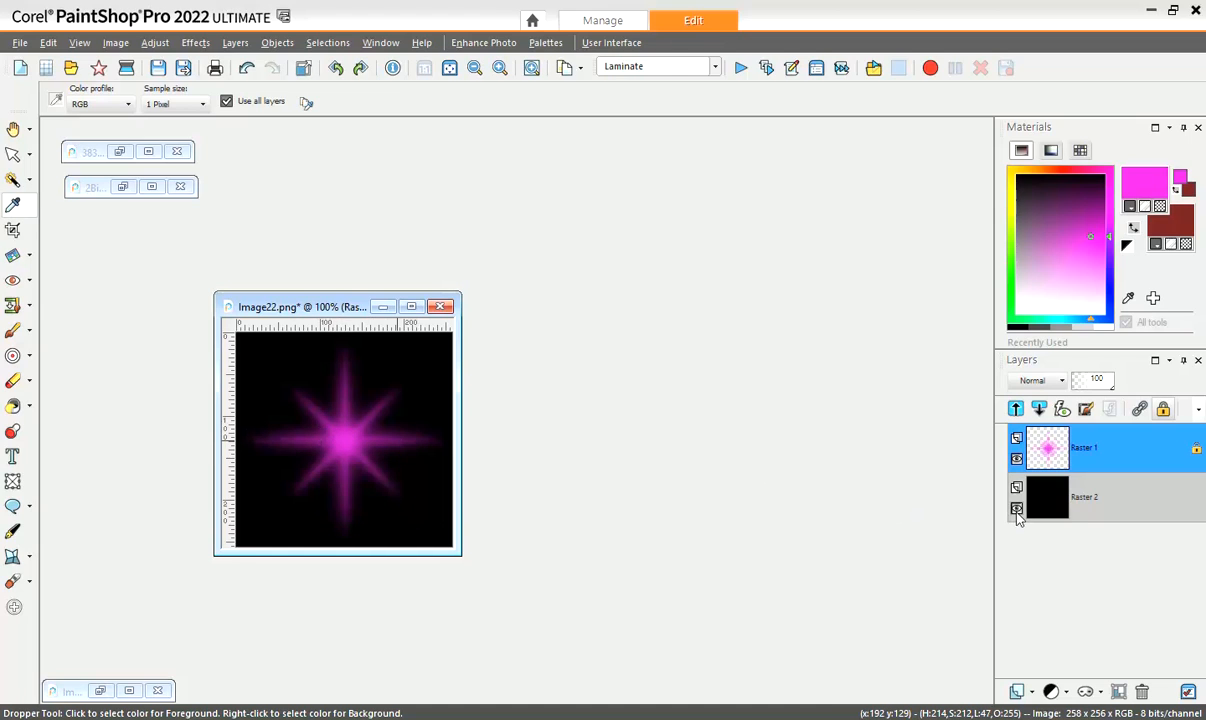
pyautogui.click(227, 101)
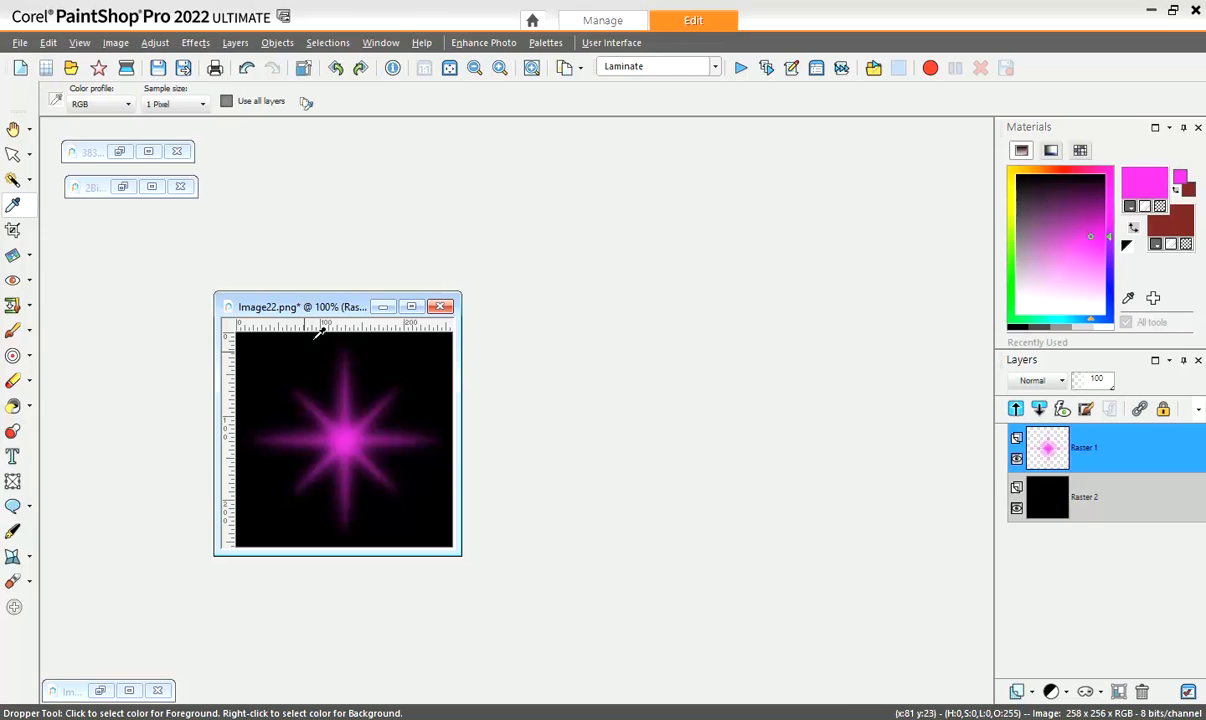
pyautogui.moveTo(346, 316); pyautogui.dragTo(339, 311)
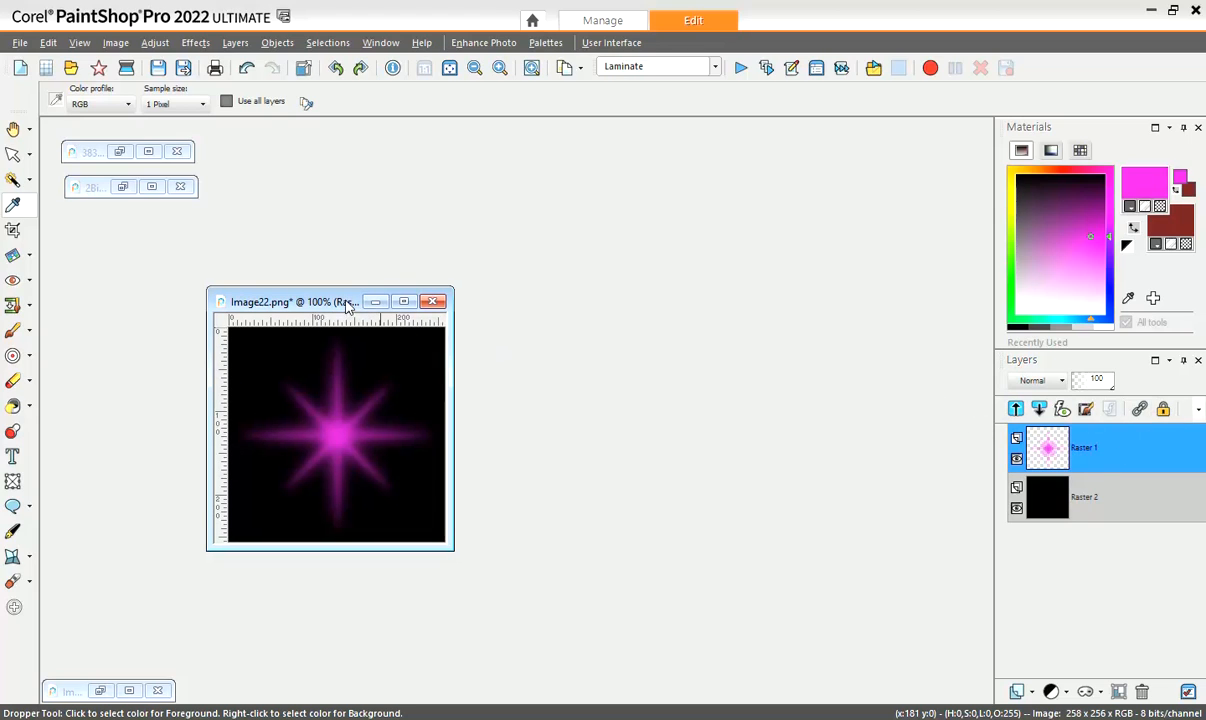
pyautogui.moveTo(334, 292); pyautogui.dragTo(252, 272)
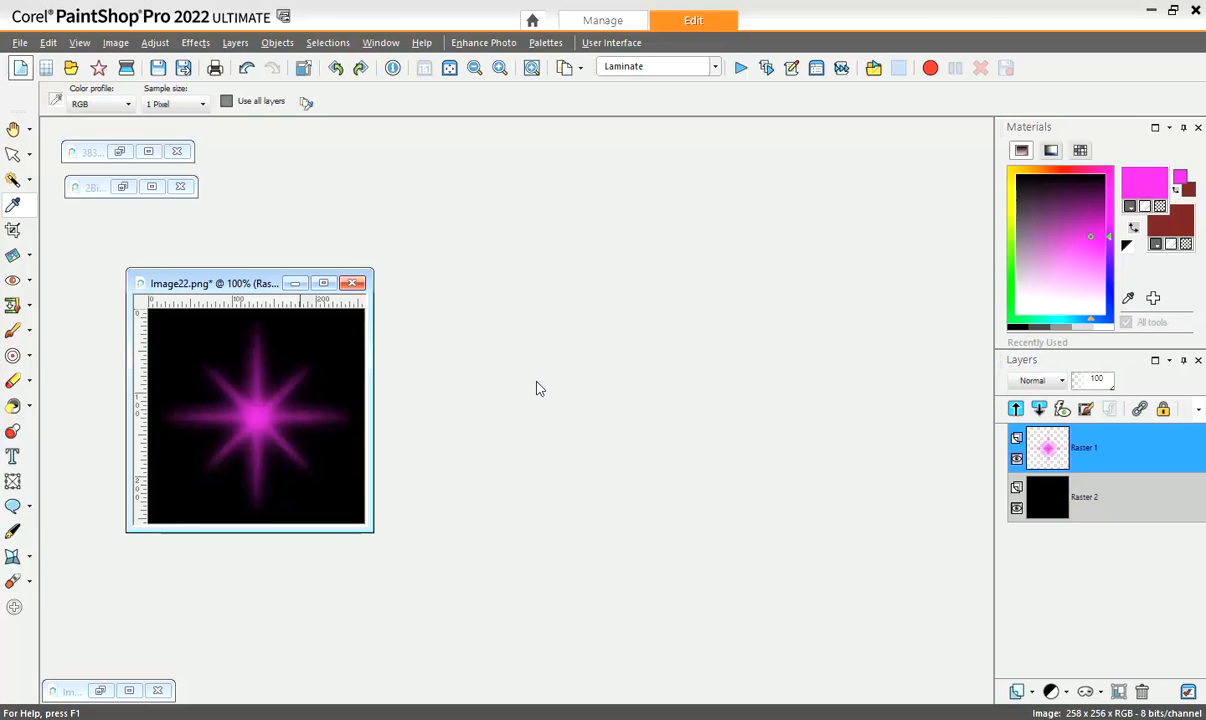
# - Create a new 500 × 500 pixel image with a transparent raster background at 300 pixels/inch
pyautogui.hotkey('ctrl', 'n')
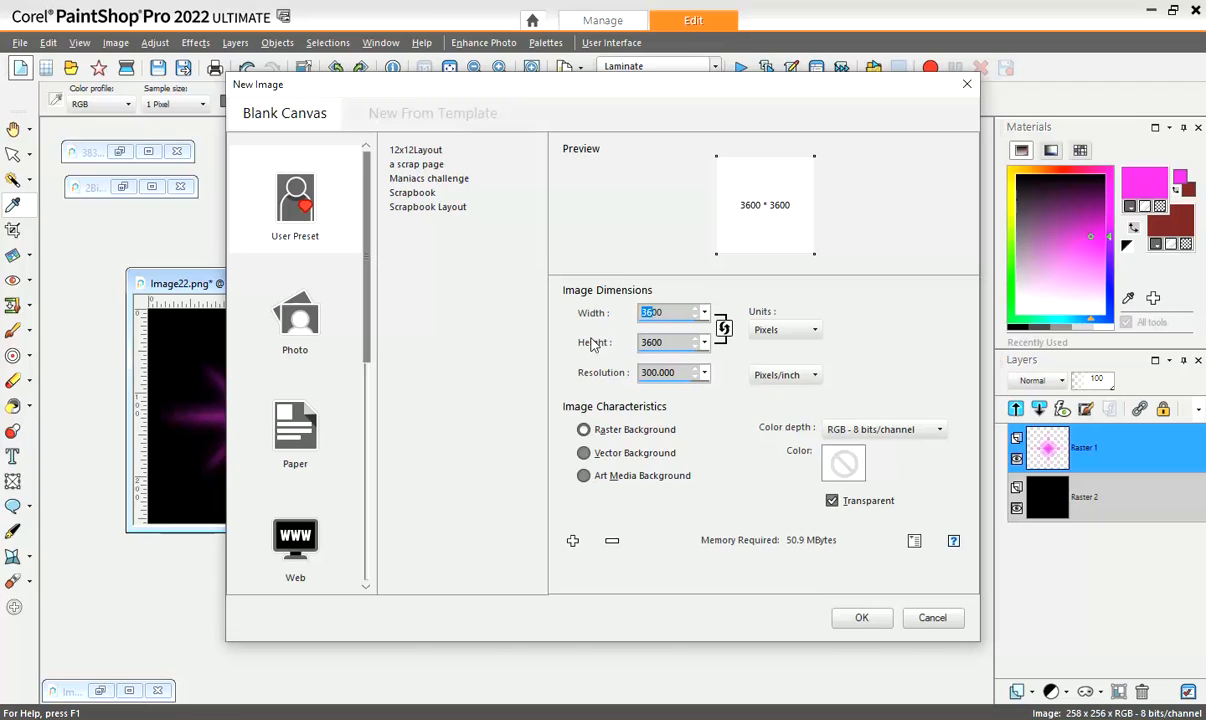
pyautogui.write('500')
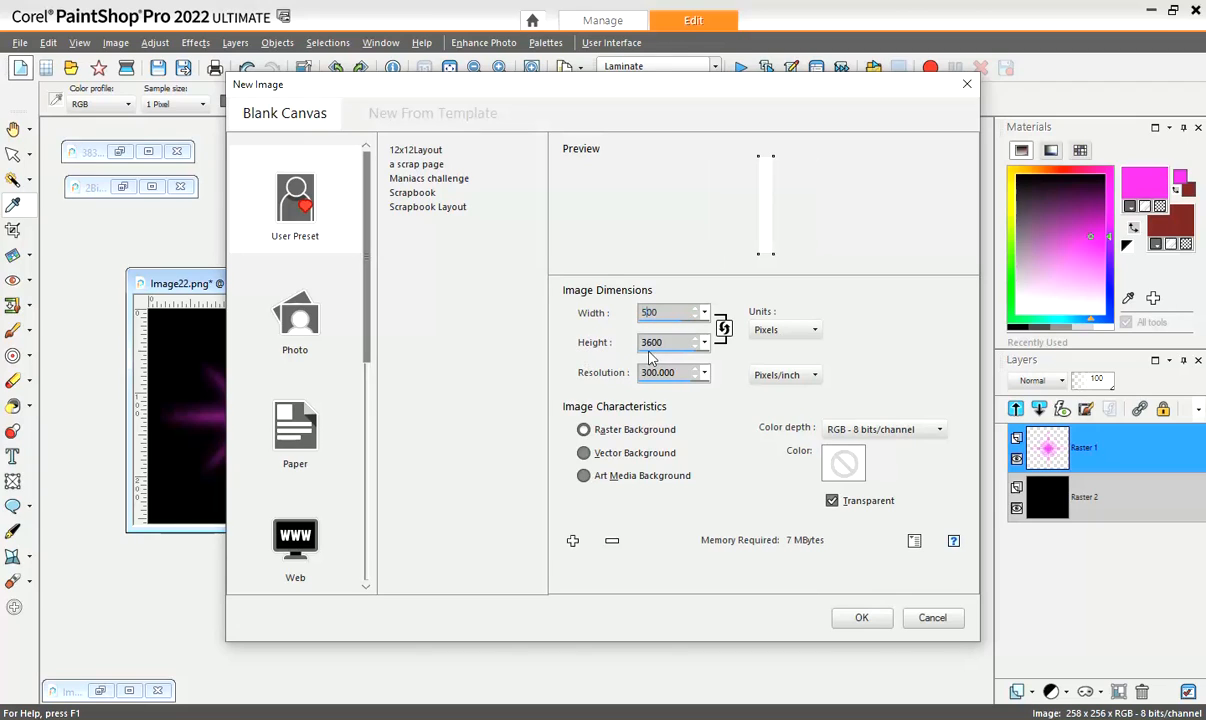
pyautogui.write('500')
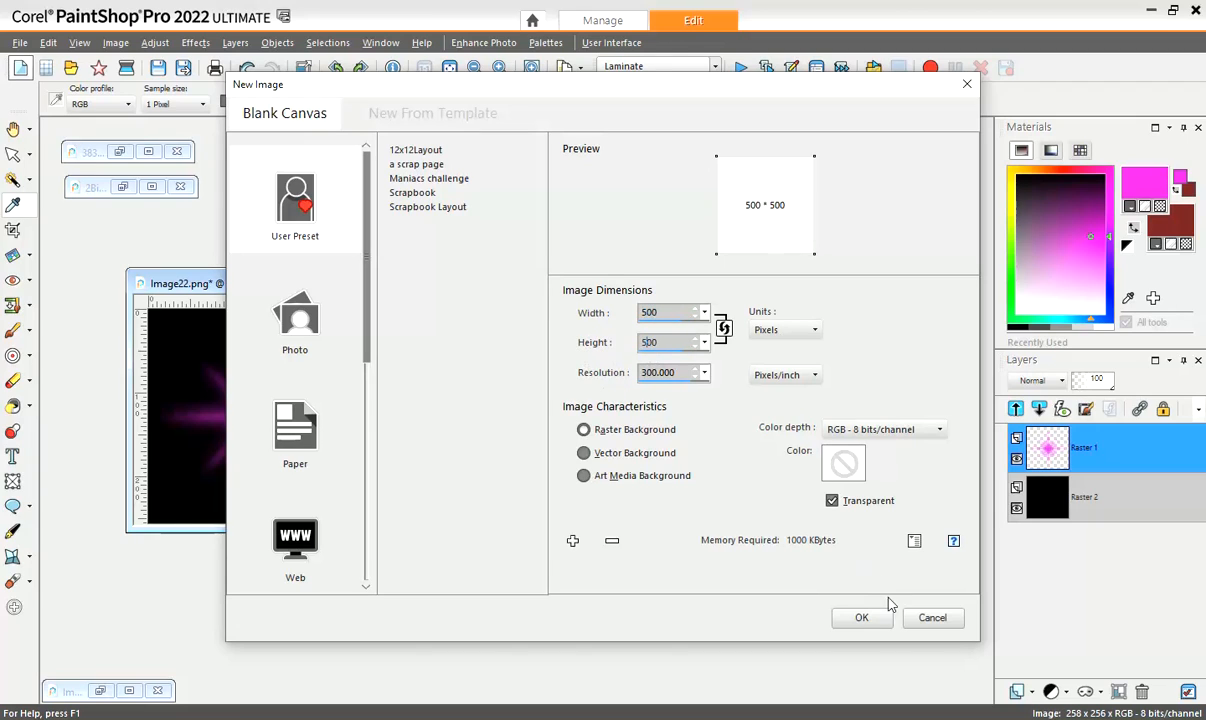
pyautogui.click(861, 617)
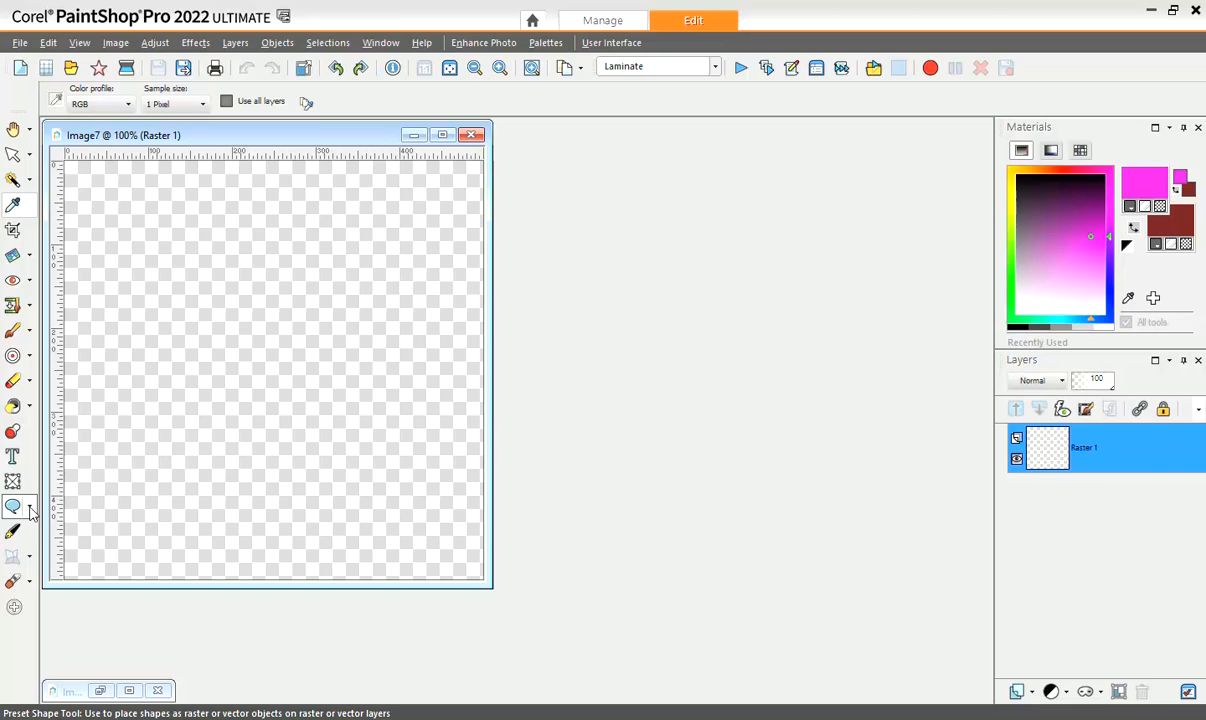
# - Draw a filled dark red vector circle with a radius of about 190 pixels near the canvas center using the Ellipse tool
pyautogui.click(30, 508)
pyautogui.click(30, 508)
pyautogui.click(30, 508)
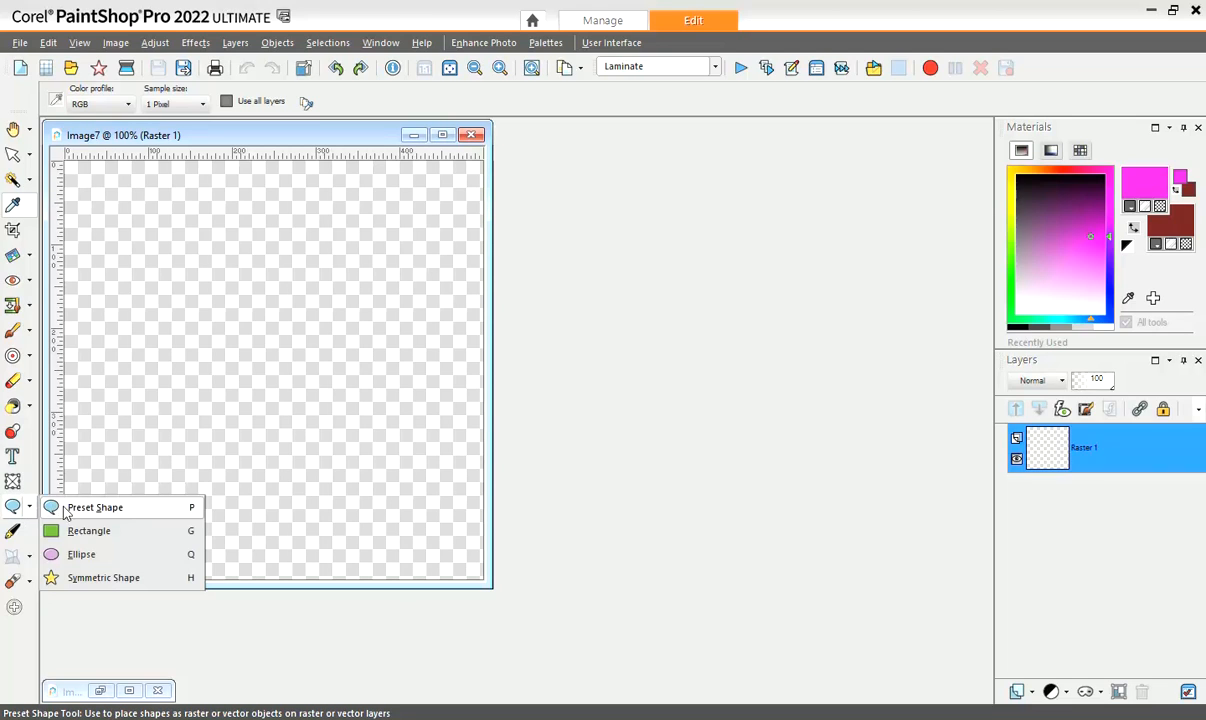
pyautogui.click(80, 555)
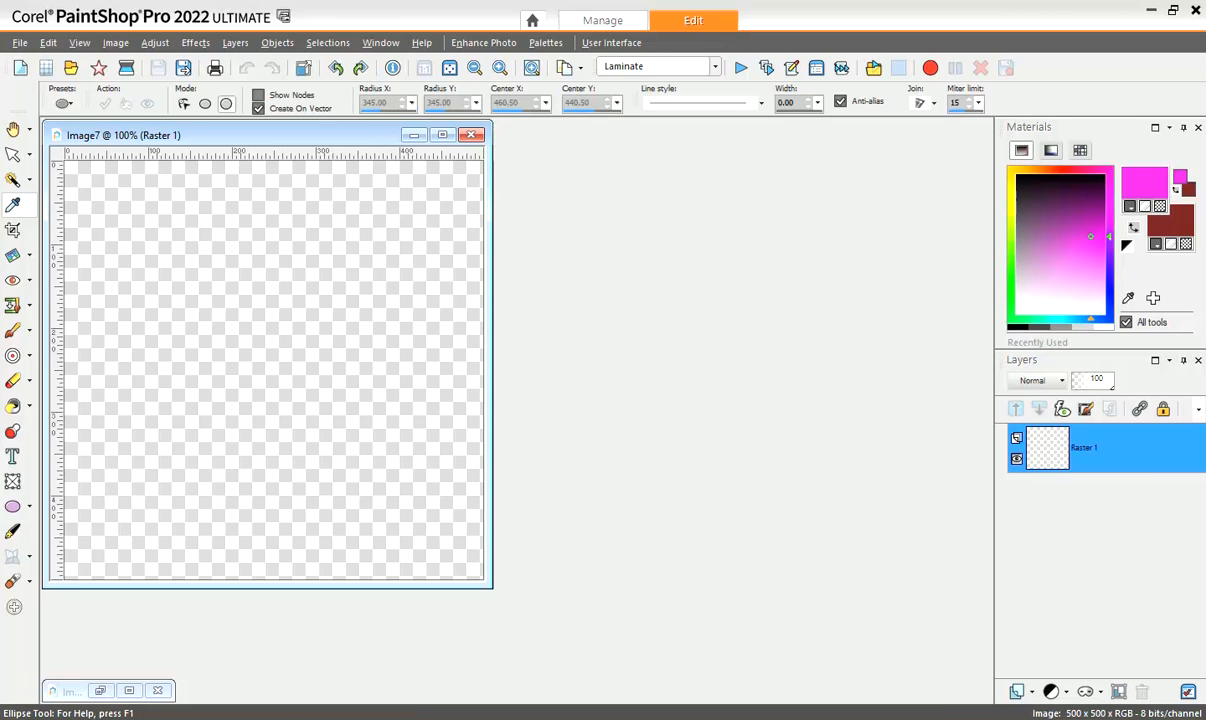
pyautogui.moveTo(214, 312); pyautogui.dragTo(436, 535)
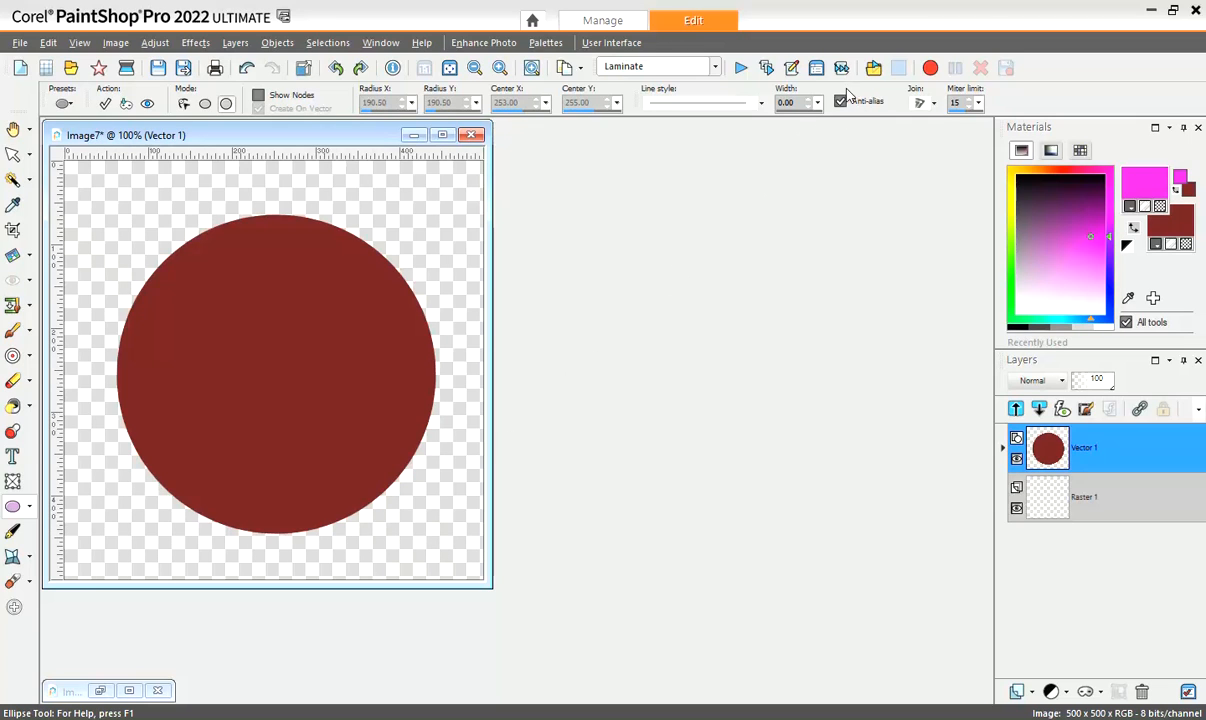
# - Inspect the circle's lower edge up close and convert its vector layer to a raster layer
pyautogui.moveTo(340, 143); pyautogui.dragTo(477, 172)
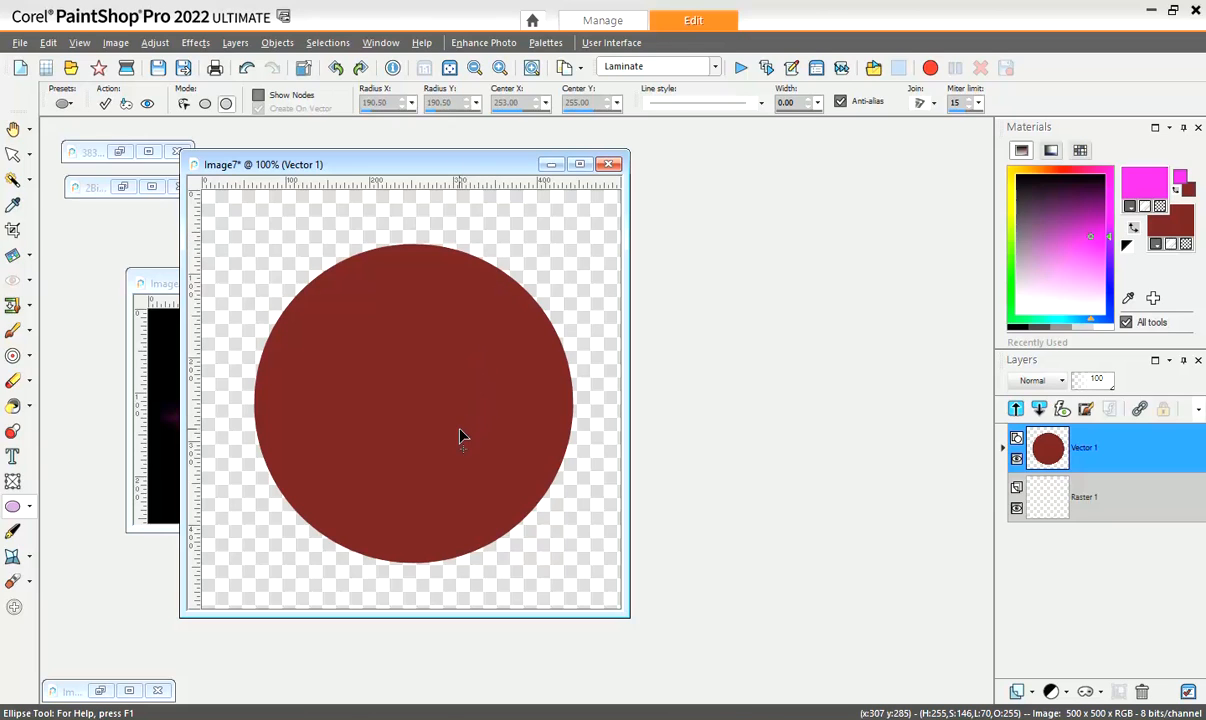
pyautogui.scroll(1, 459, 436)
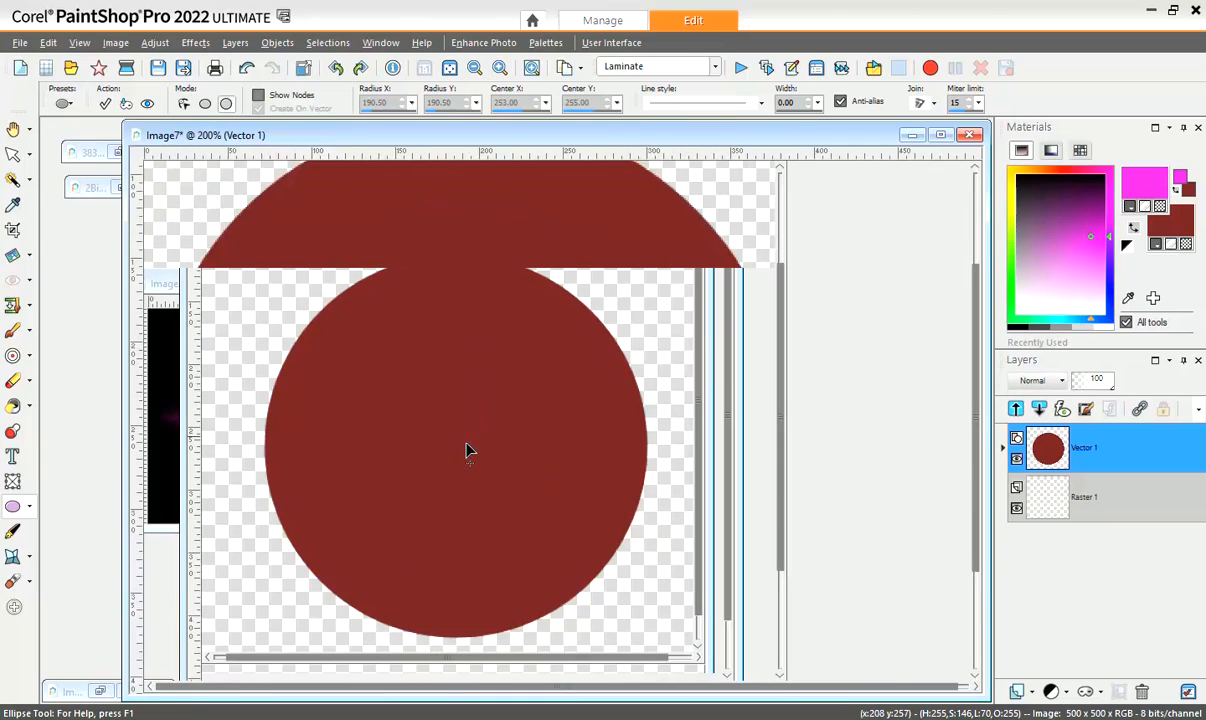
pyautogui.scroll(3, 468, 450)
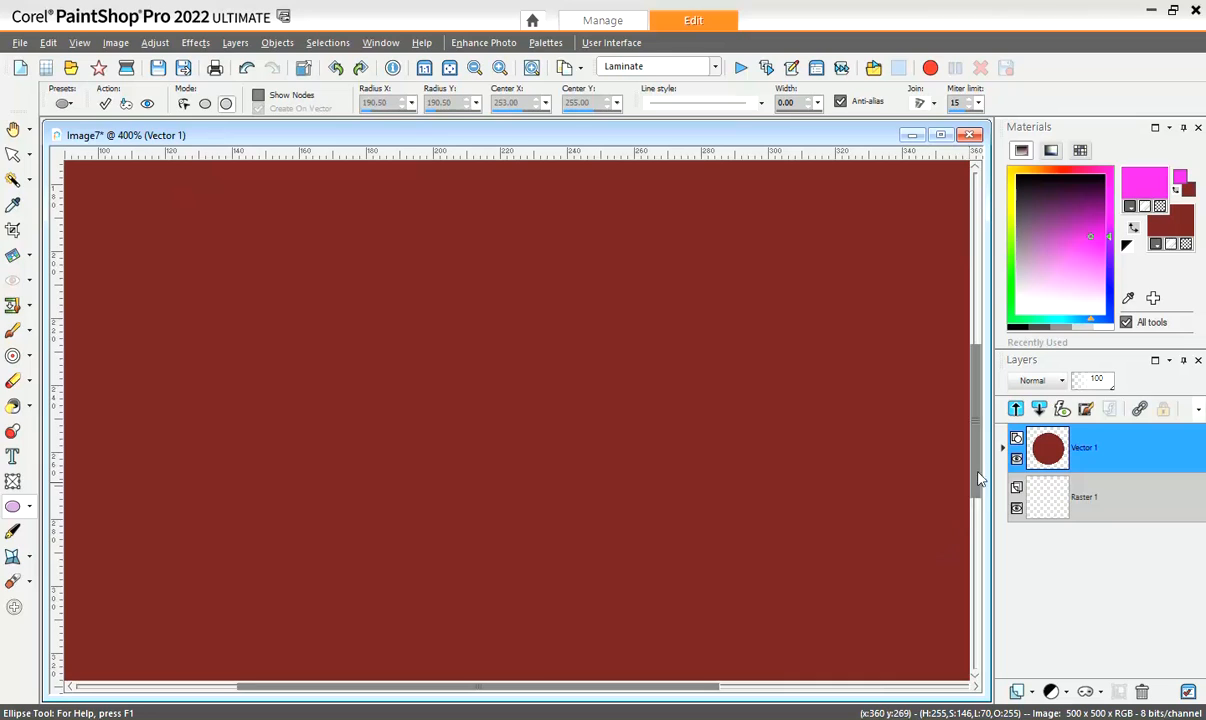
pyautogui.moveTo(980, 480); pyautogui.dragTo(975, 624)
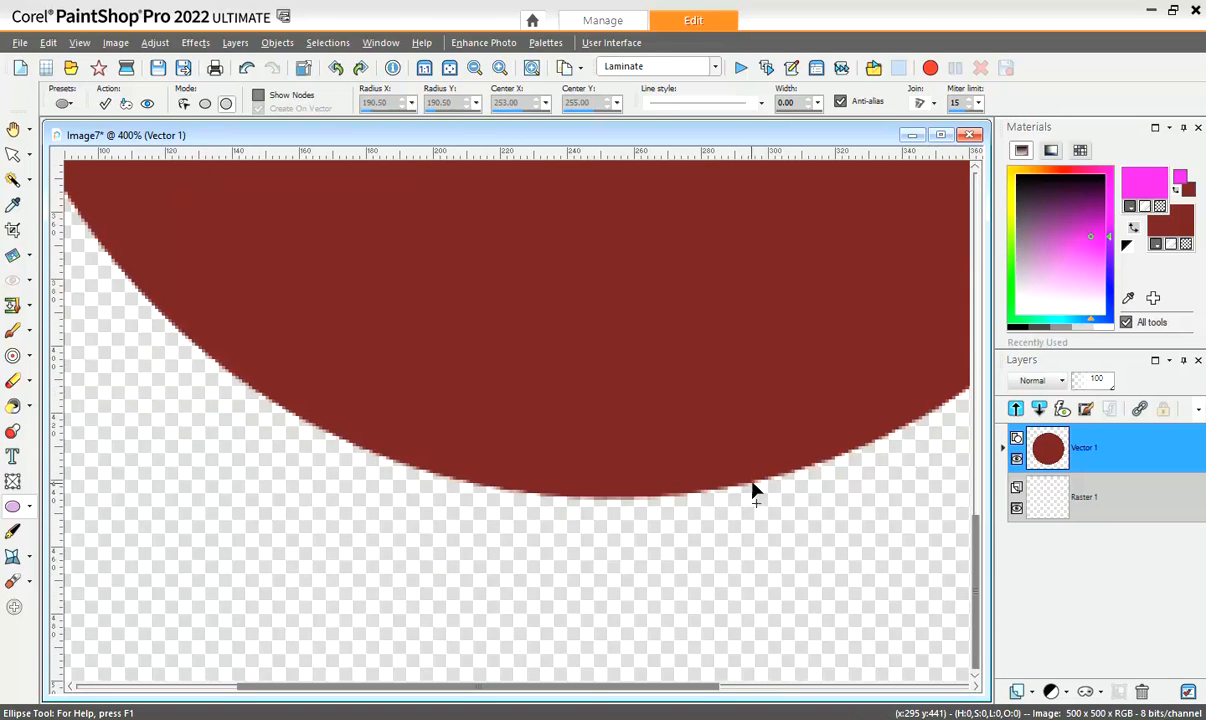
pyautogui.rightClick(1000, 448)
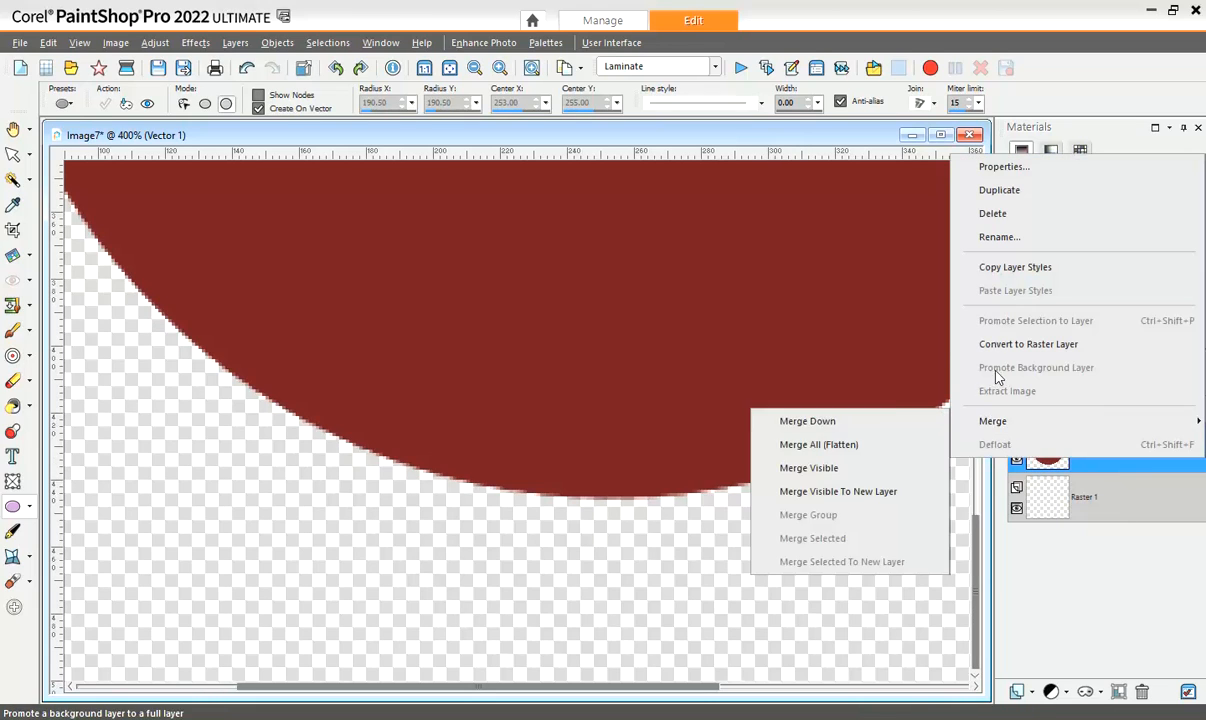
pyautogui.click(1015, 344)
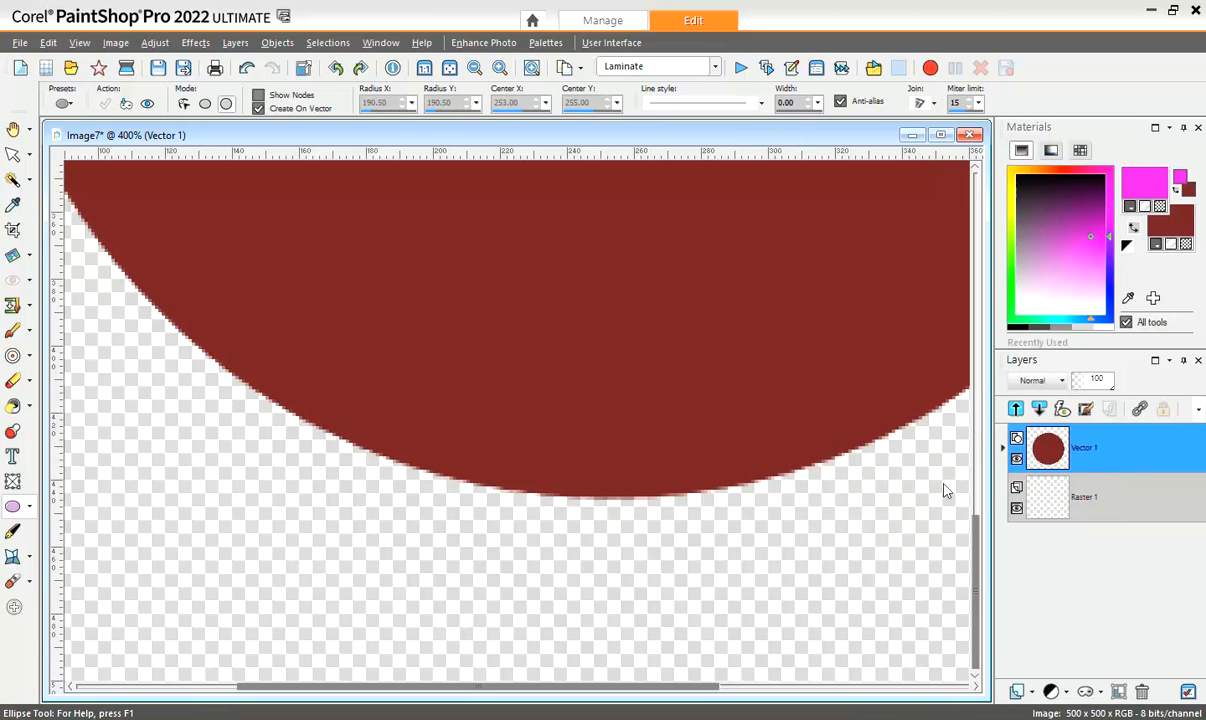
# - Try recoloring the circle by selecting it with the Magic Wand, flood-filling it with the magenta foreground color, and clearing the selection
pyautogui.click(13, 182)
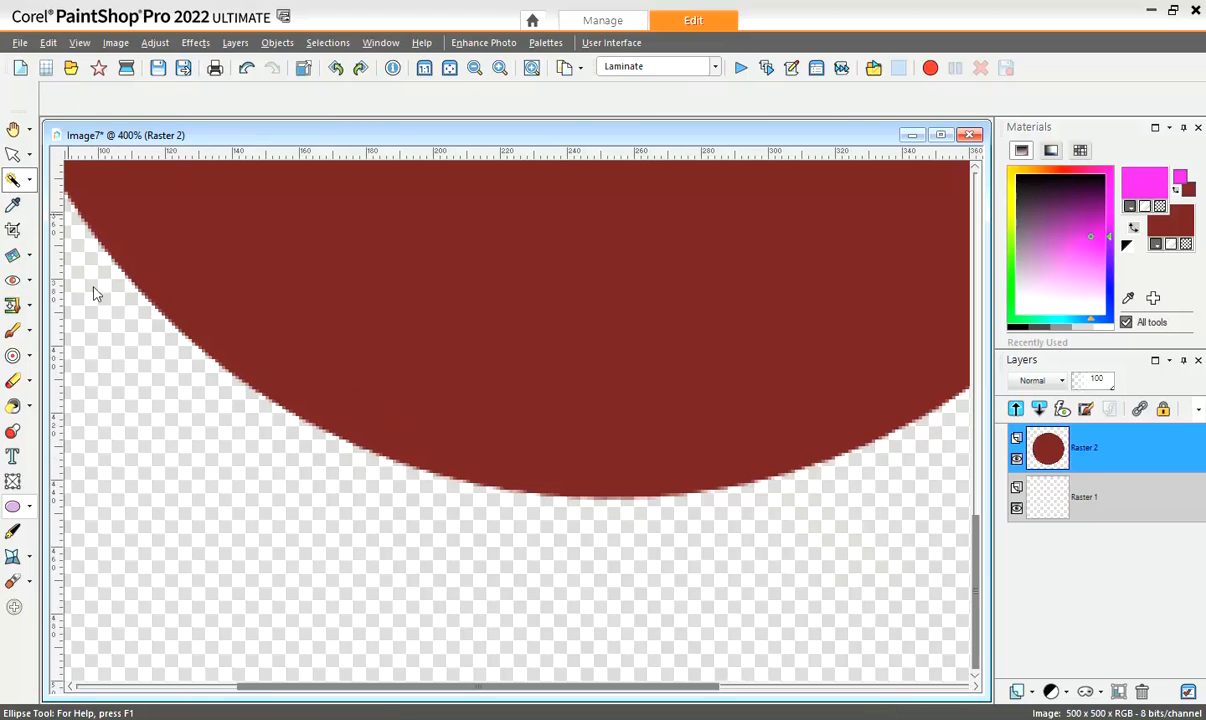
pyautogui.click(447, 324)
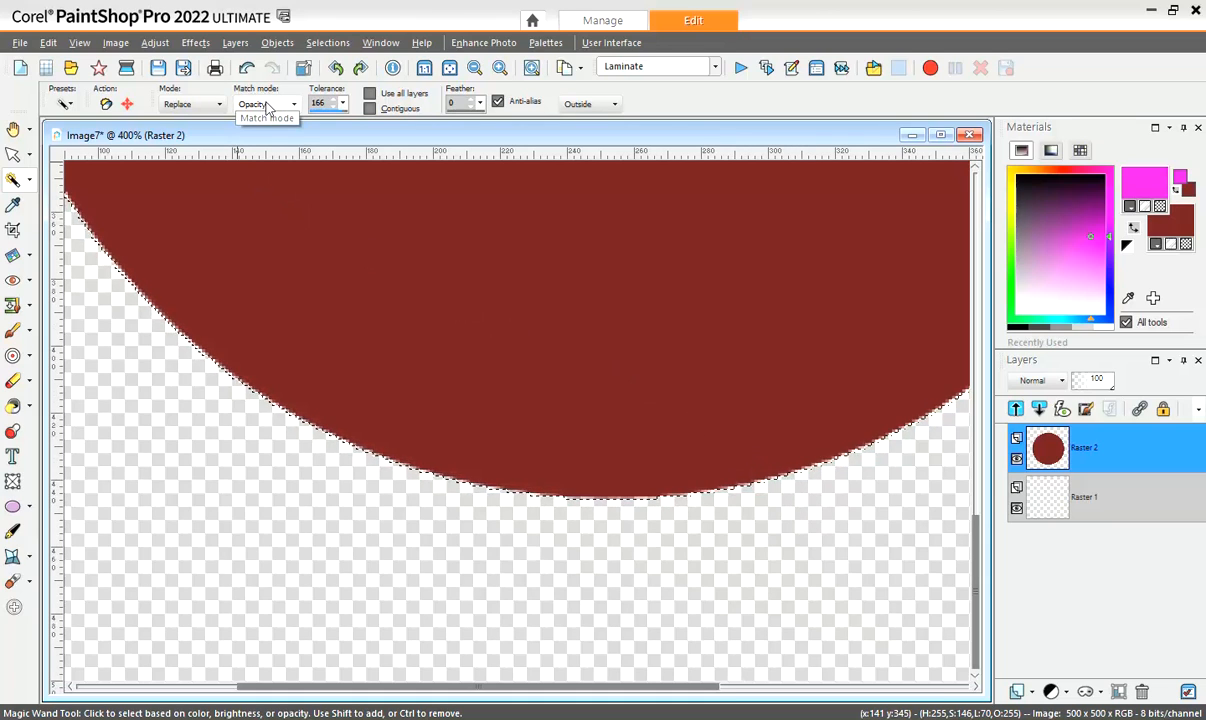
pyautogui.click(14, 406)
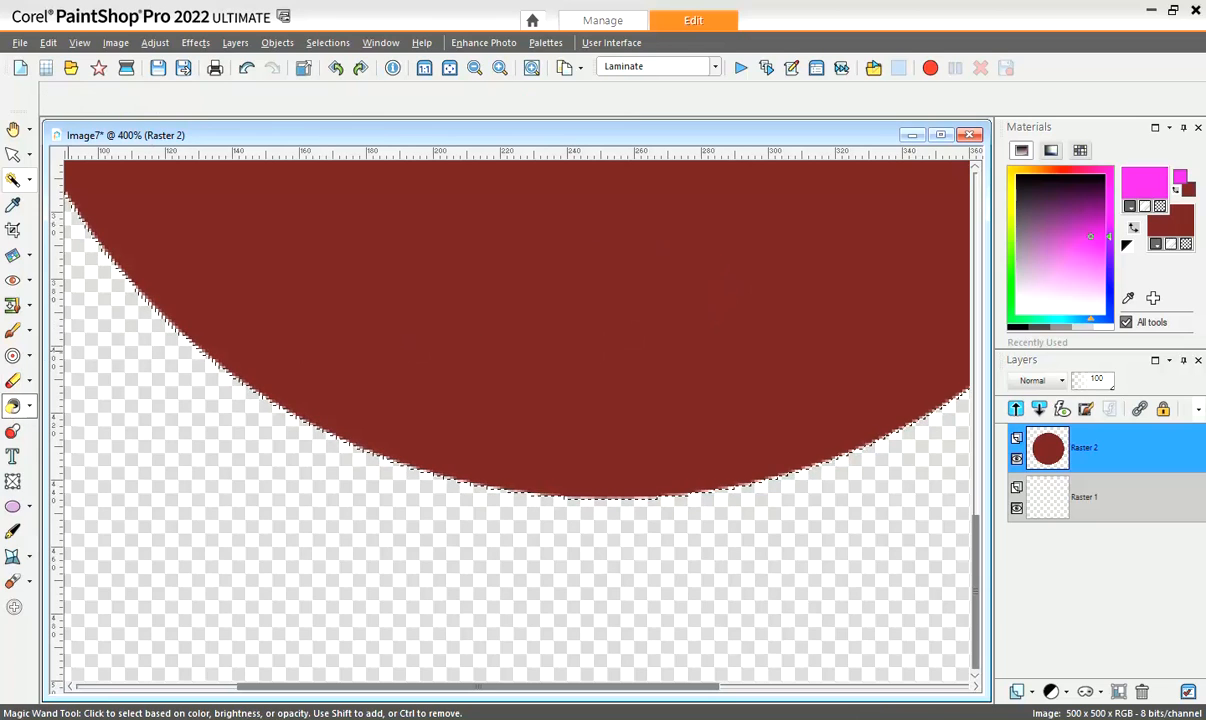
pyautogui.click(530, 323)
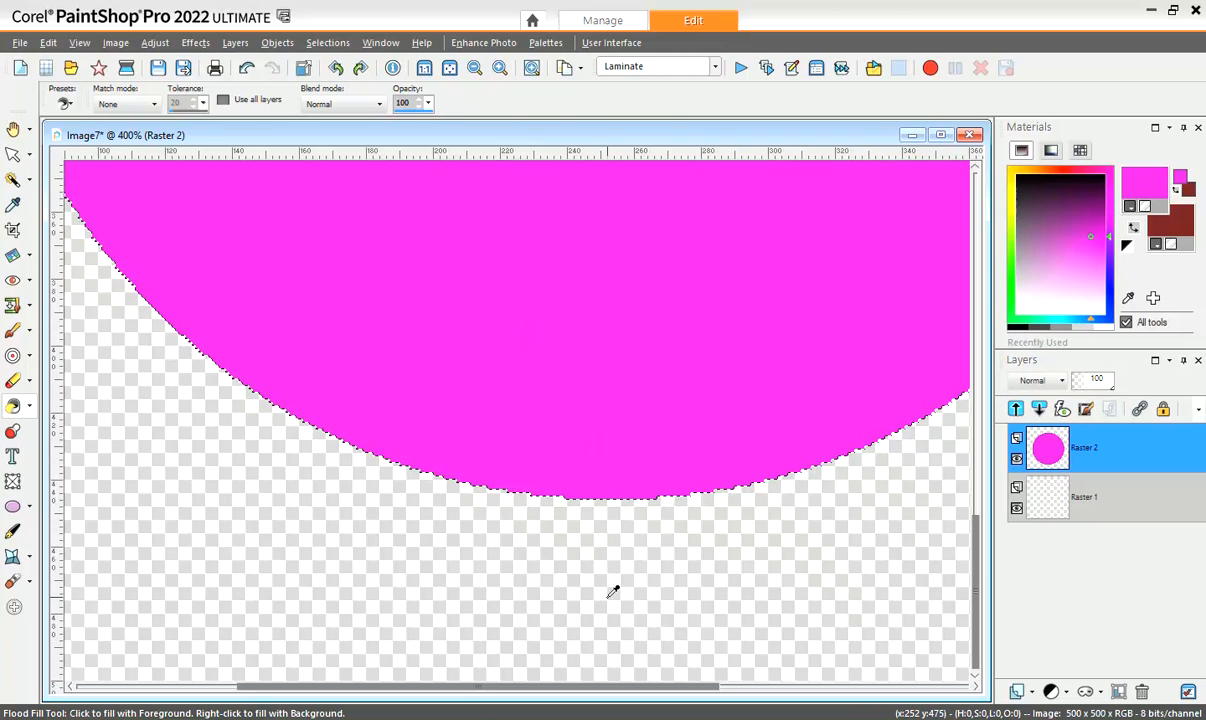
pyautogui.hotkey('ctrl', 'd')
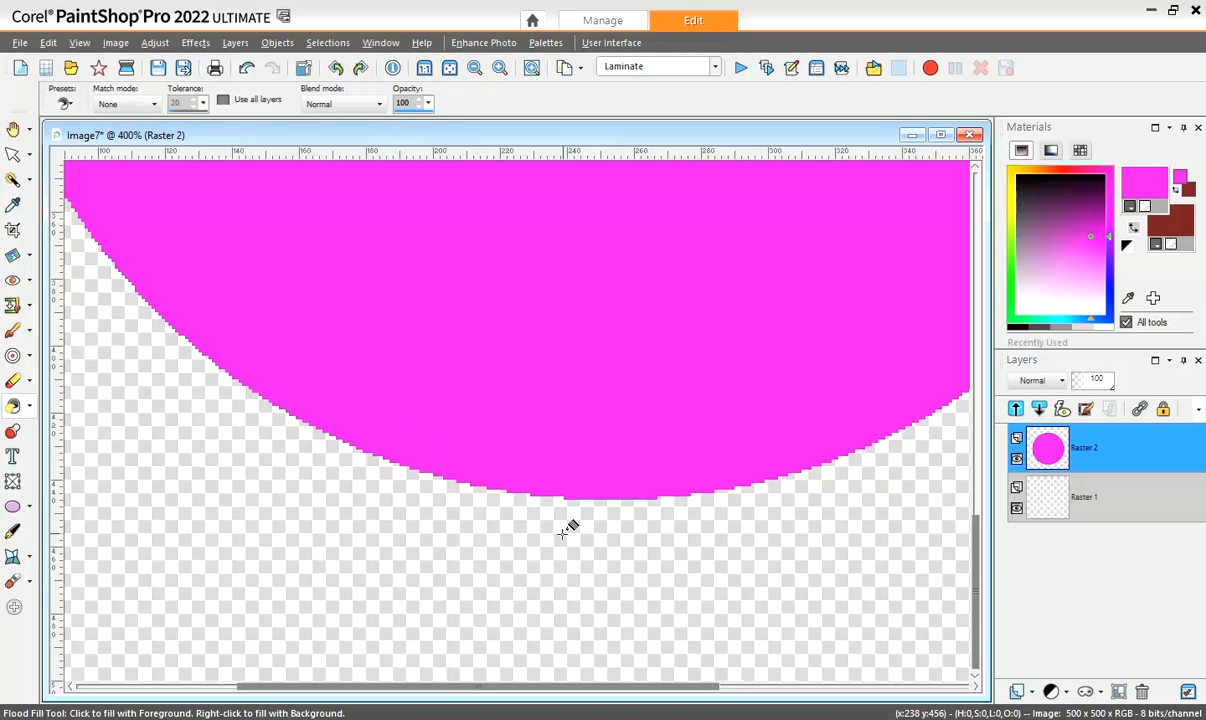
# - Undo the deselection and the magenta fill, and clear the restored selection around the circle
pyautogui.hotkey('ctrl', 'z')
pyautogui.hotkey('ctrl', 'z')
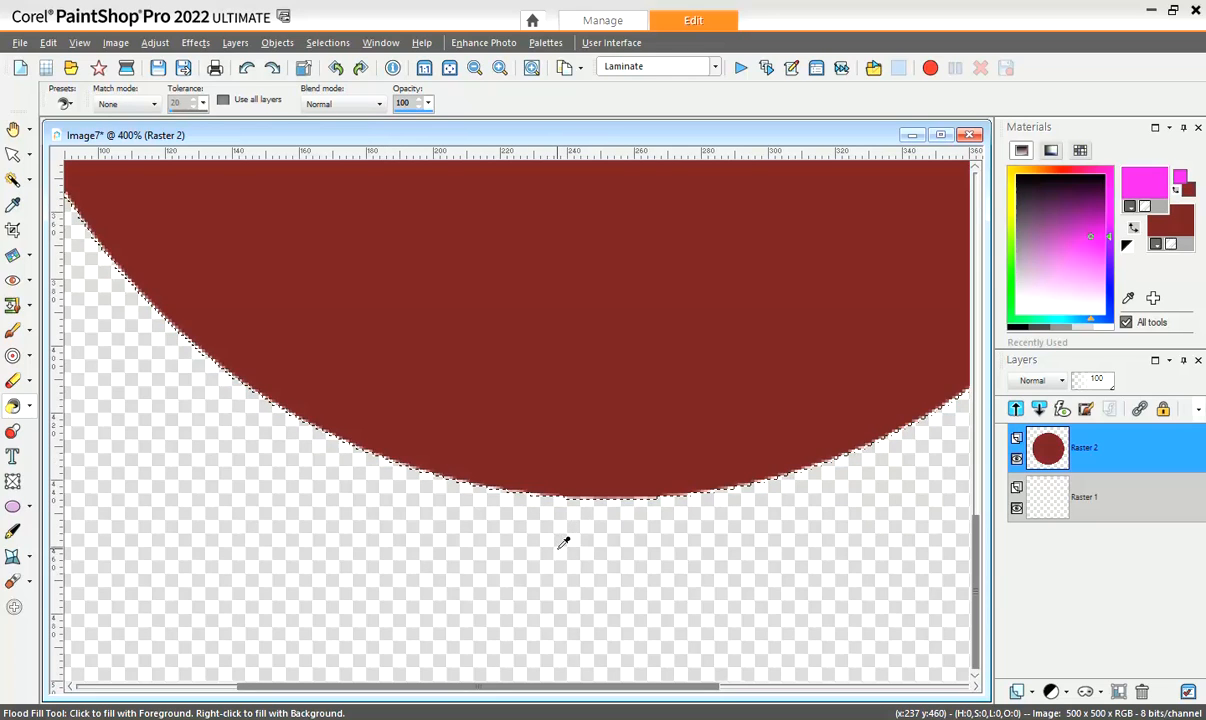
pyautogui.hotkey('ctrl', 'd')
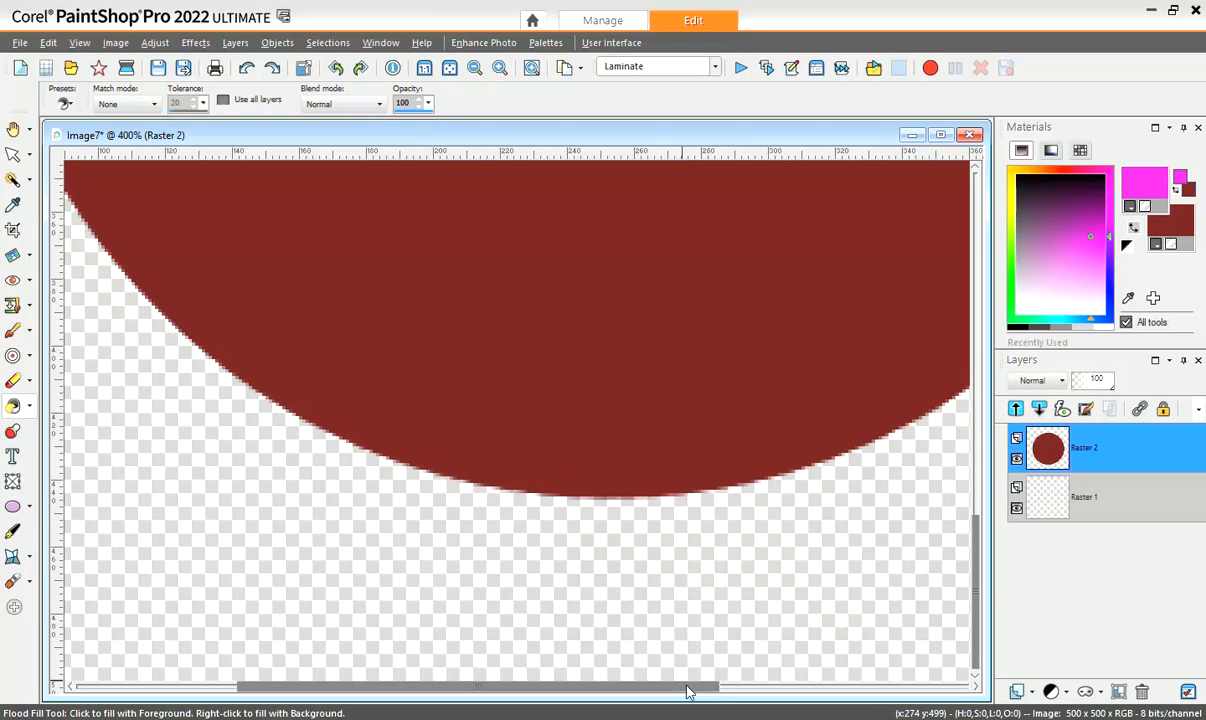
# - Lock the transparency of the circle's raster layer and flood-fill the circle with the magenta foreground color
pyautogui.moveTo(689, 690); pyautogui.dragTo(794, 686)
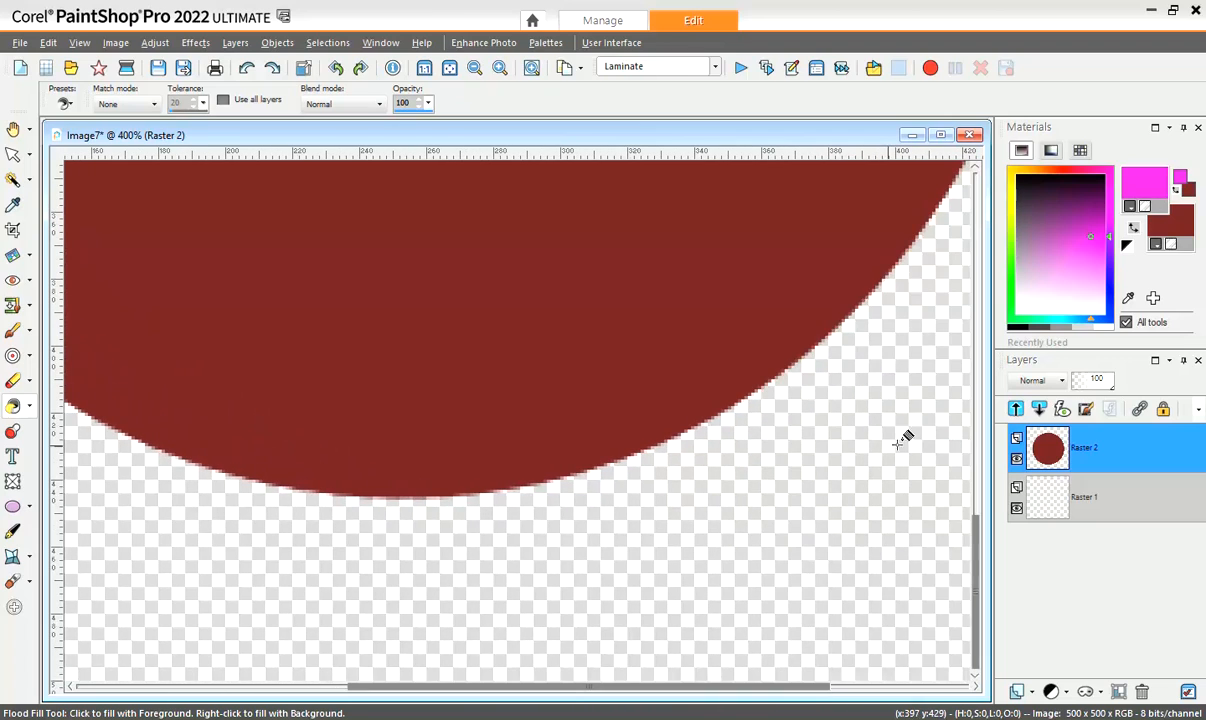
pyautogui.click(1163, 409)
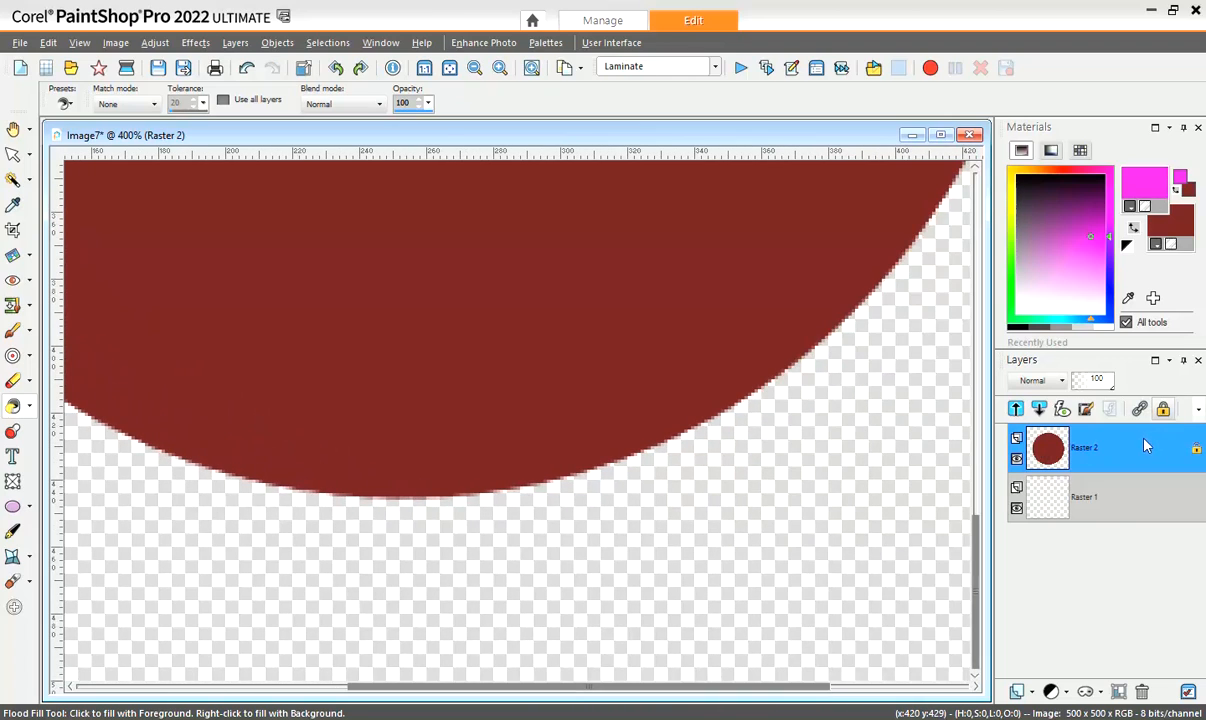
pyautogui.click(479, 390)
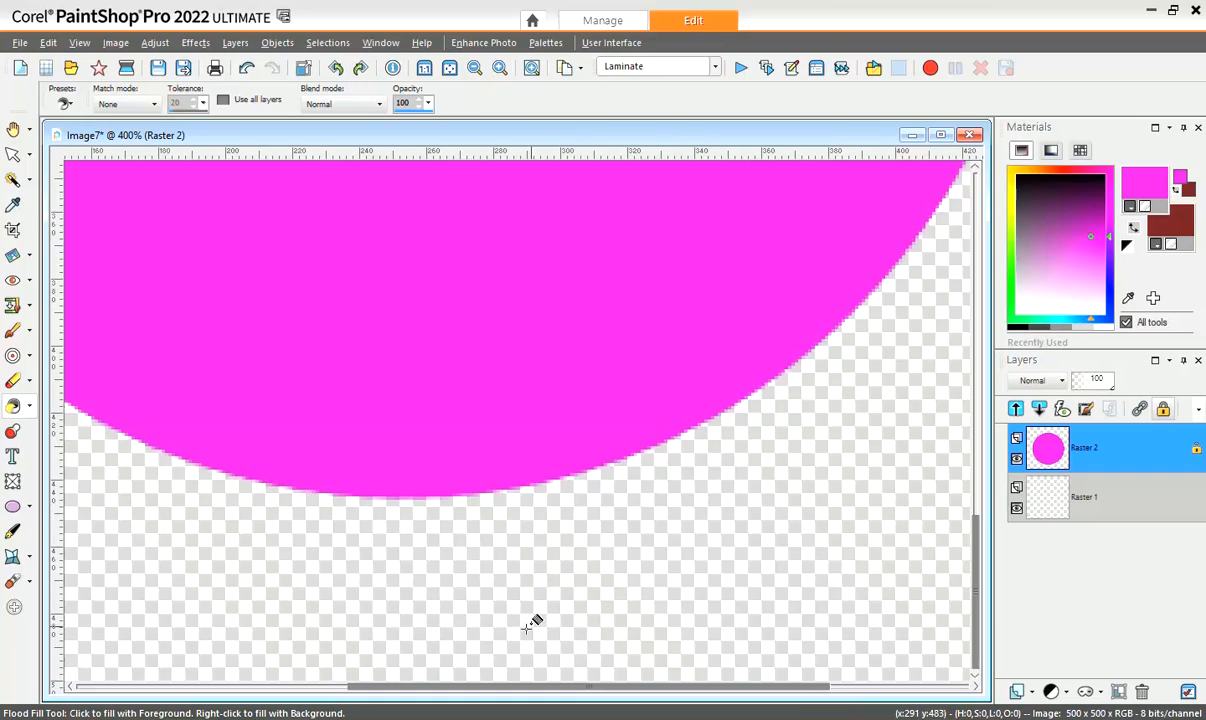
pyautogui.scroll(-2, 521, 652)
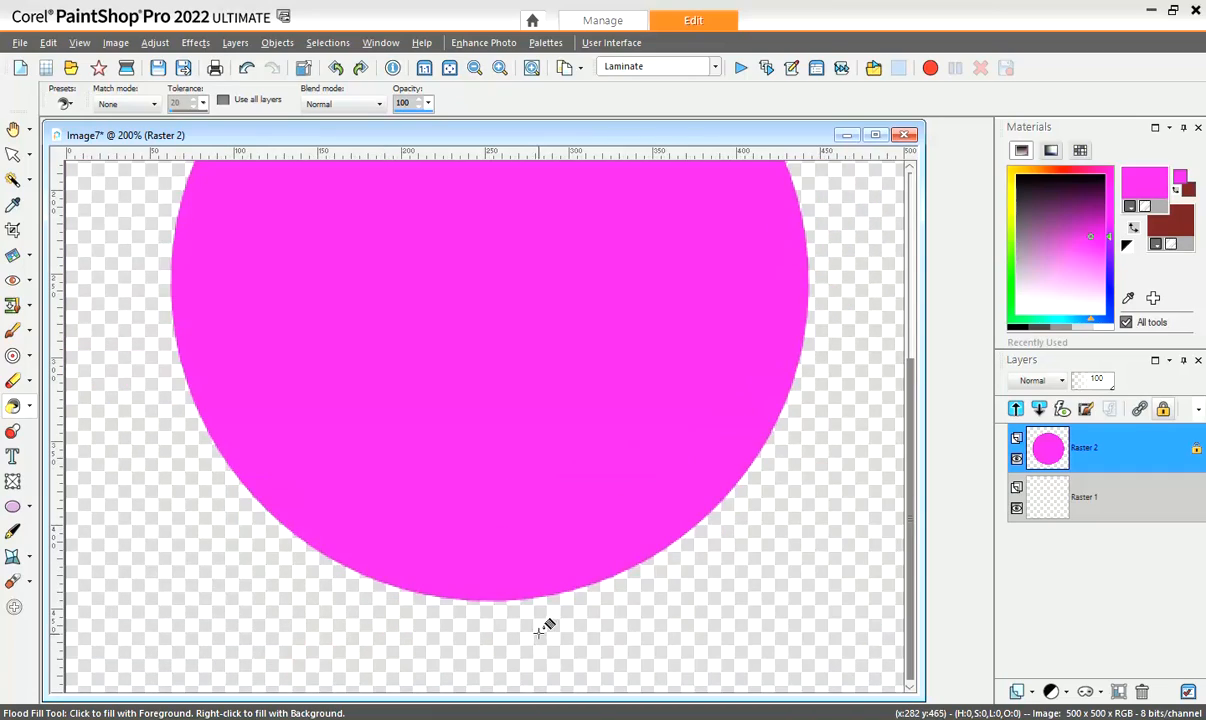